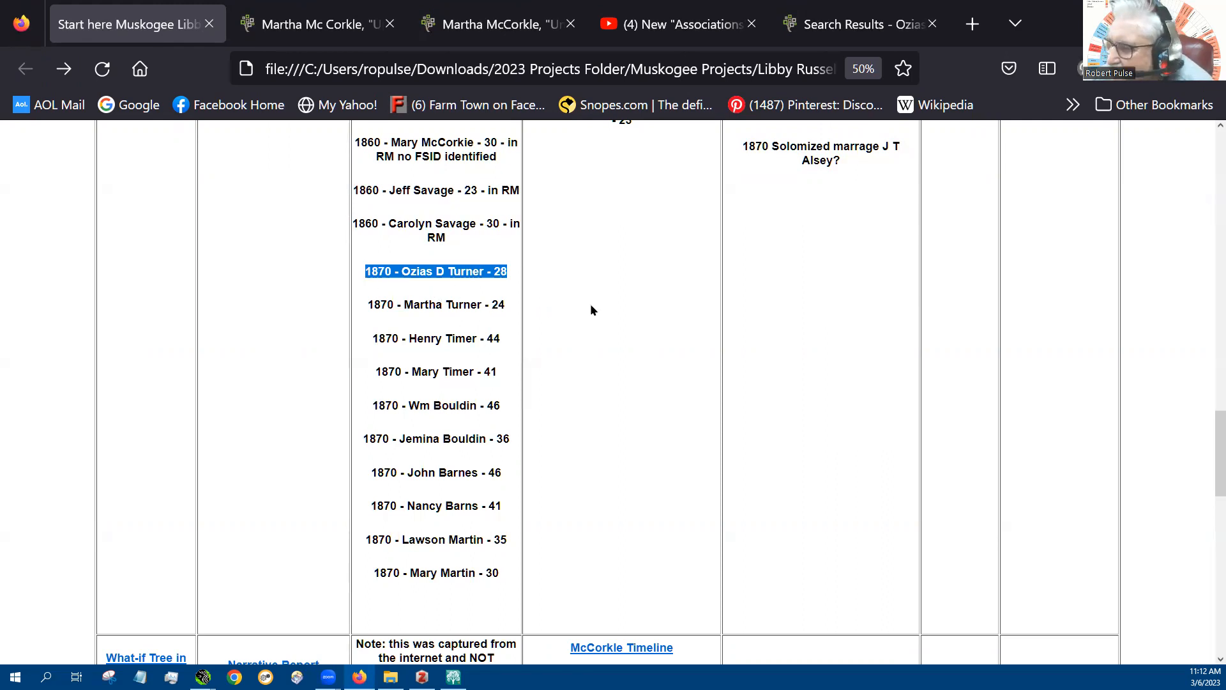
Review the FAN opportunities table, covering the 1860 and 1870 census neighbors, marriage witnesses, census takers and other associates
{"action": "scroll", "coordinate": [590, 307], "scroll_direction": "up", "scroll_amount": 1}
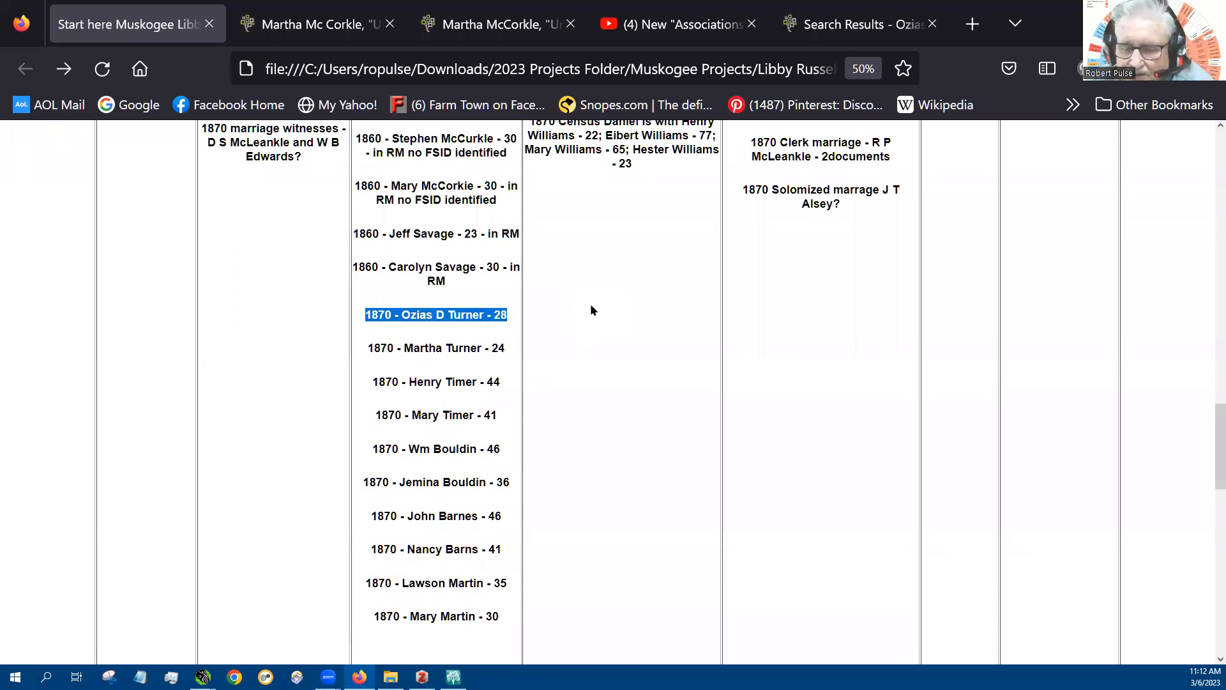
{"action": "scroll", "coordinate": [590, 304], "scroll_direction": "up", "scroll_amount": 3}
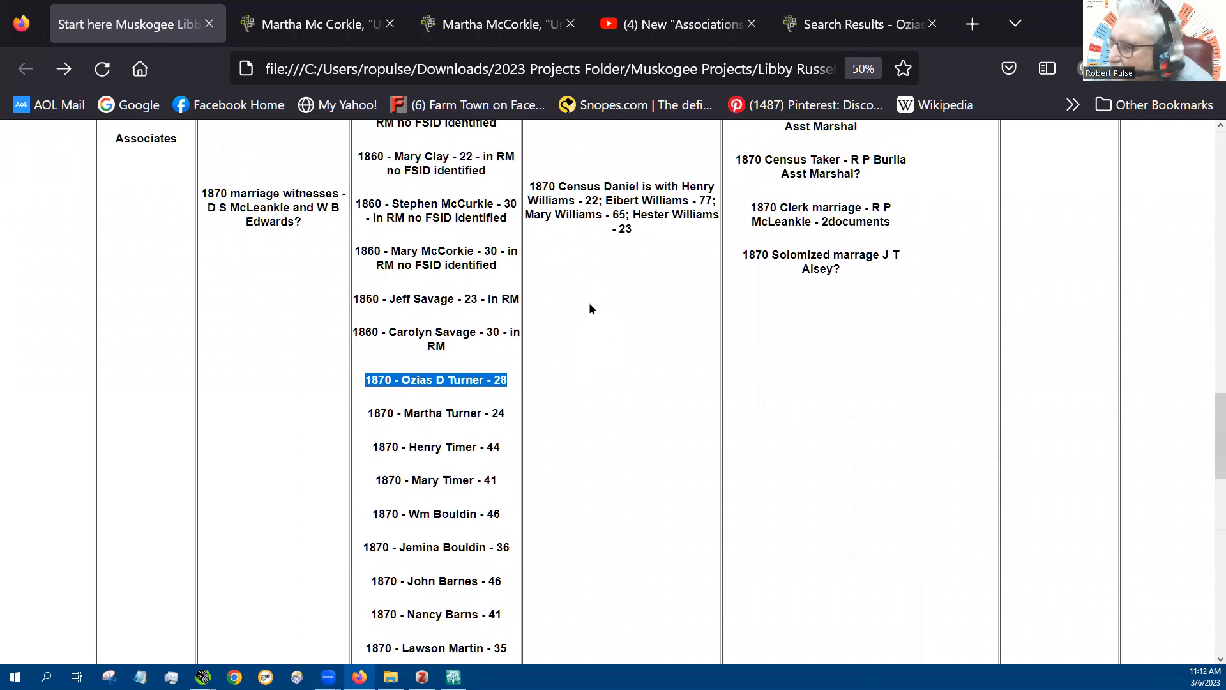
{"action": "scroll", "coordinate": [587, 300], "scroll_direction": "up", "scroll_amount": 6}
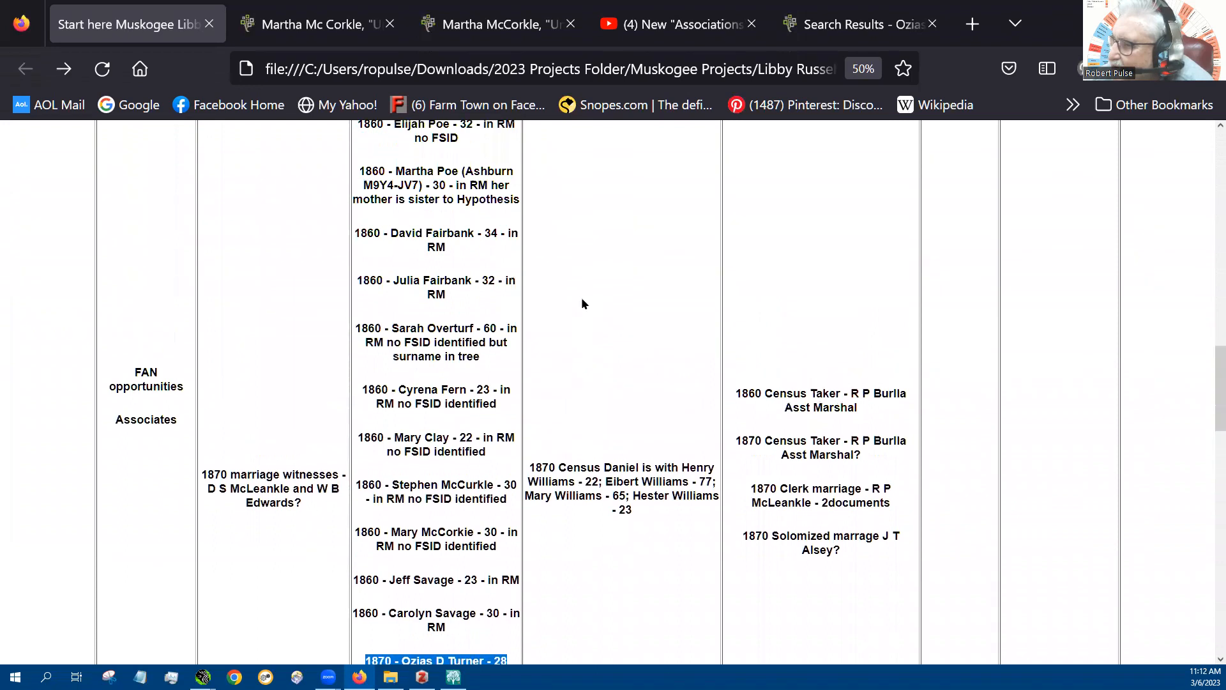
{"action": "scroll", "coordinate": [582, 302], "scroll_direction": "up", "scroll_amount": 7}
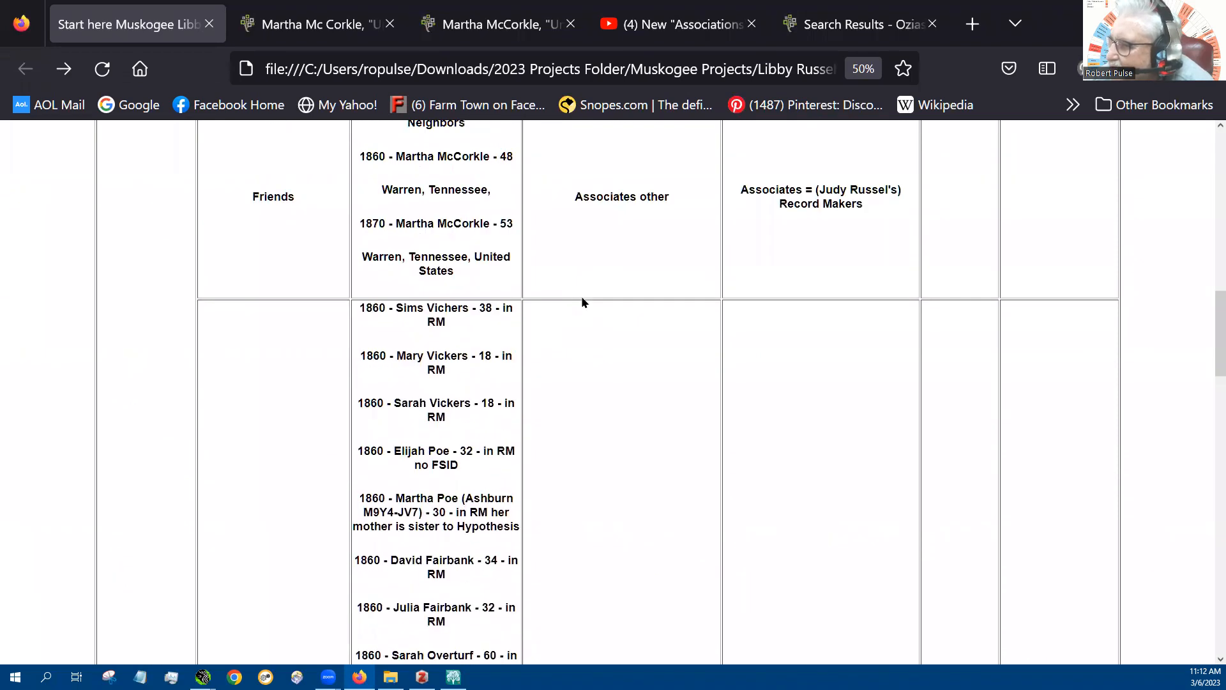
{"action": "scroll", "coordinate": [581, 300], "scroll_direction": "down", "scroll_amount": 7}
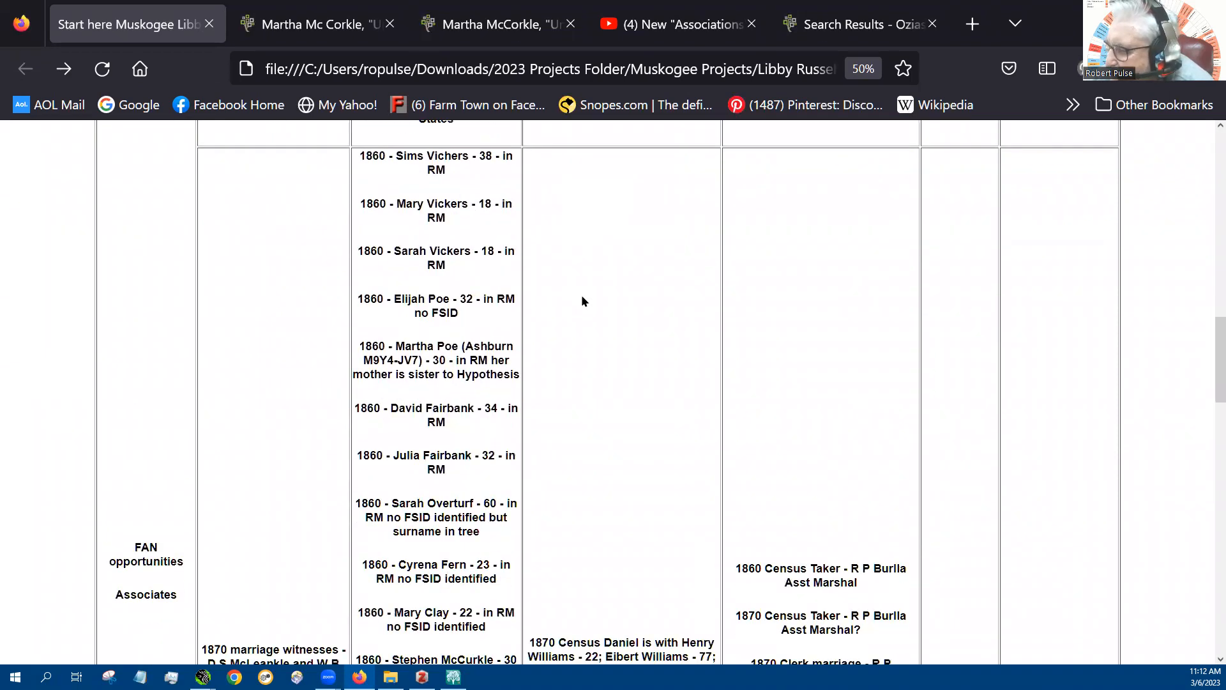
{"action": "scroll", "coordinate": [581, 300], "scroll_direction": "down", "scroll_amount": 7}
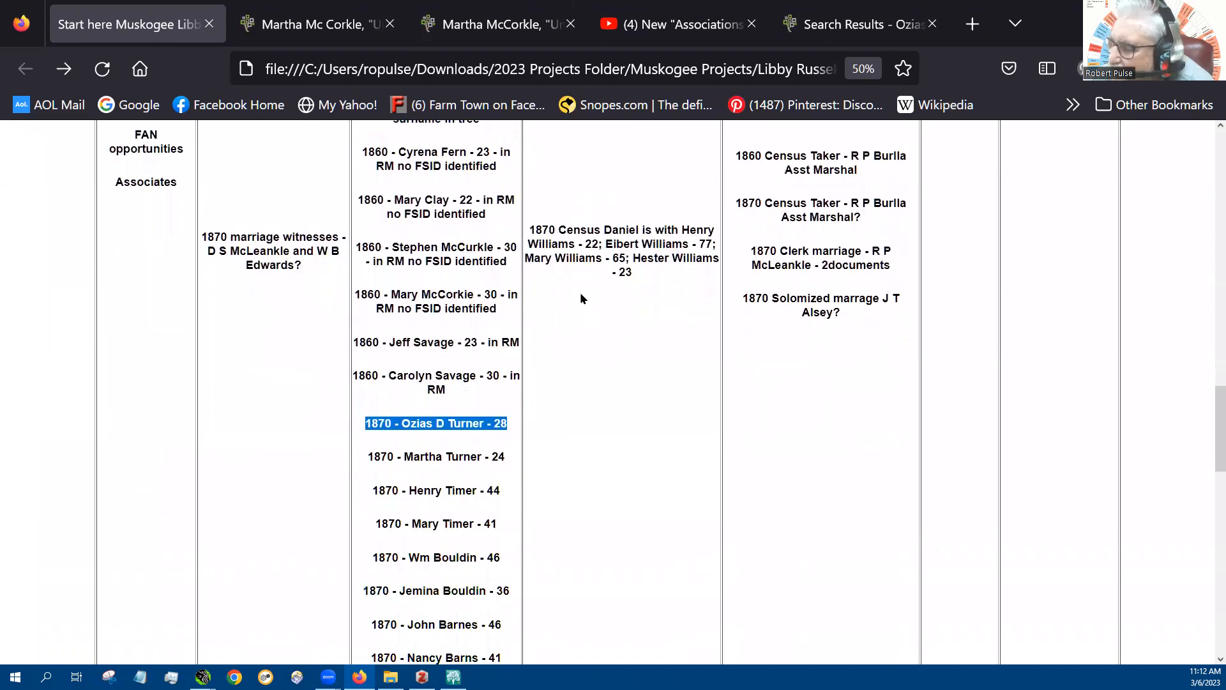
{"action": "scroll", "coordinate": [581, 297], "scroll_direction": "down", "scroll_amount": 2}
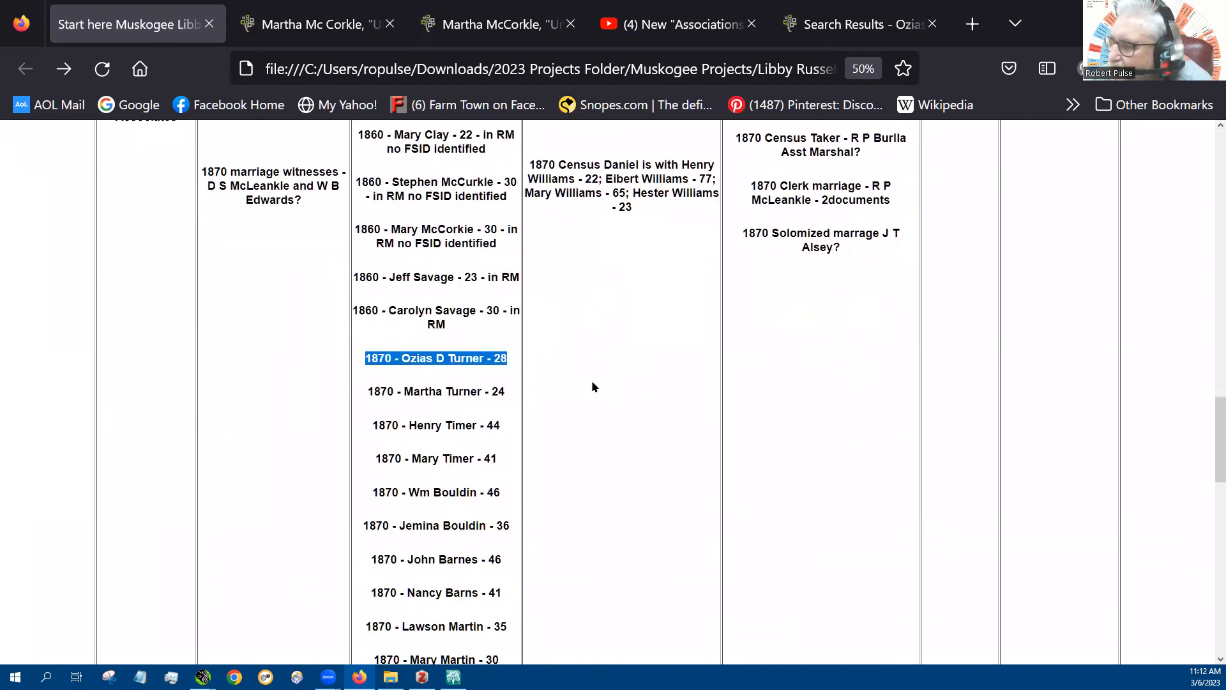
{"action": "scroll", "coordinate": [592, 386], "scroll_direction": "down", "scroll_amount": 1}
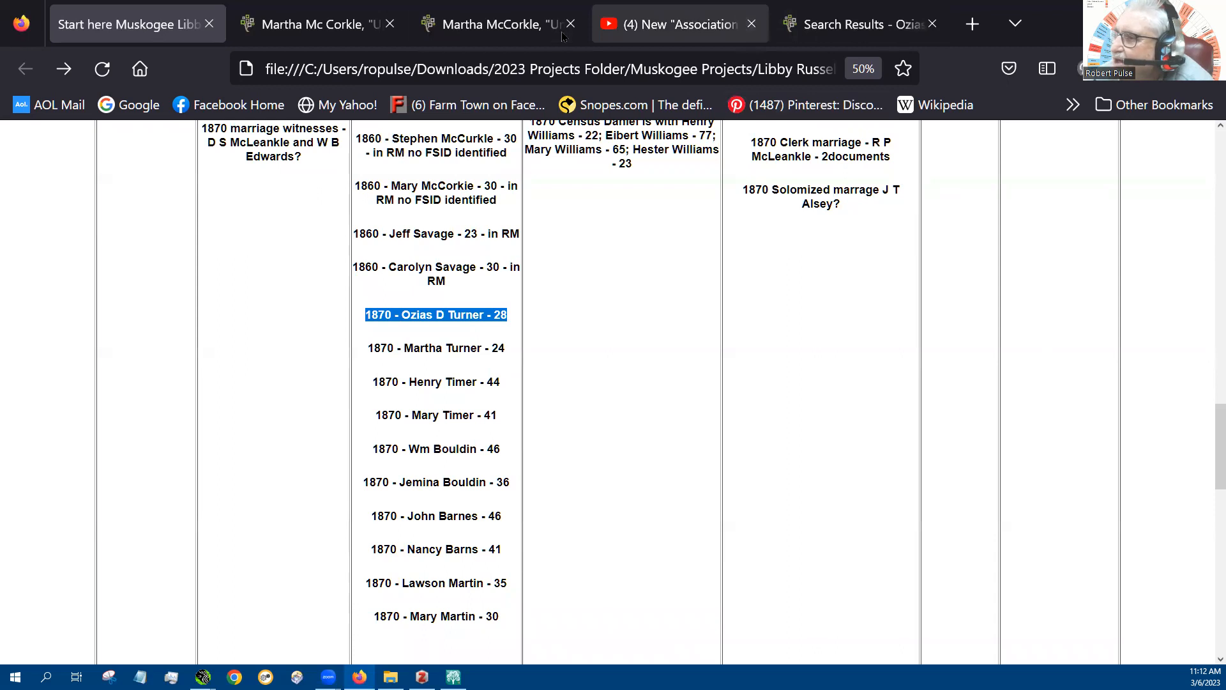
Open the record details of the 1870 census match in Warren, Tennessee, from the FamilySearch search results
{"action": "left_click", "coordinate": [824, 29]}
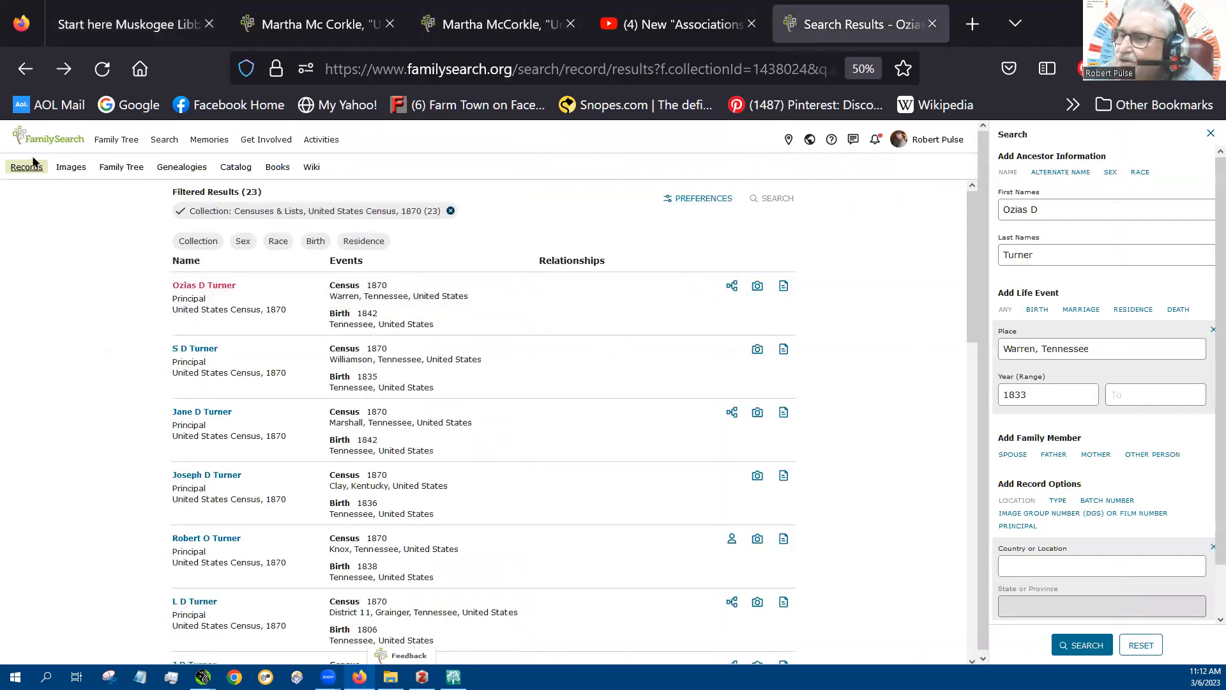
{"action": "left_click", "coordinate": [19, 68]}
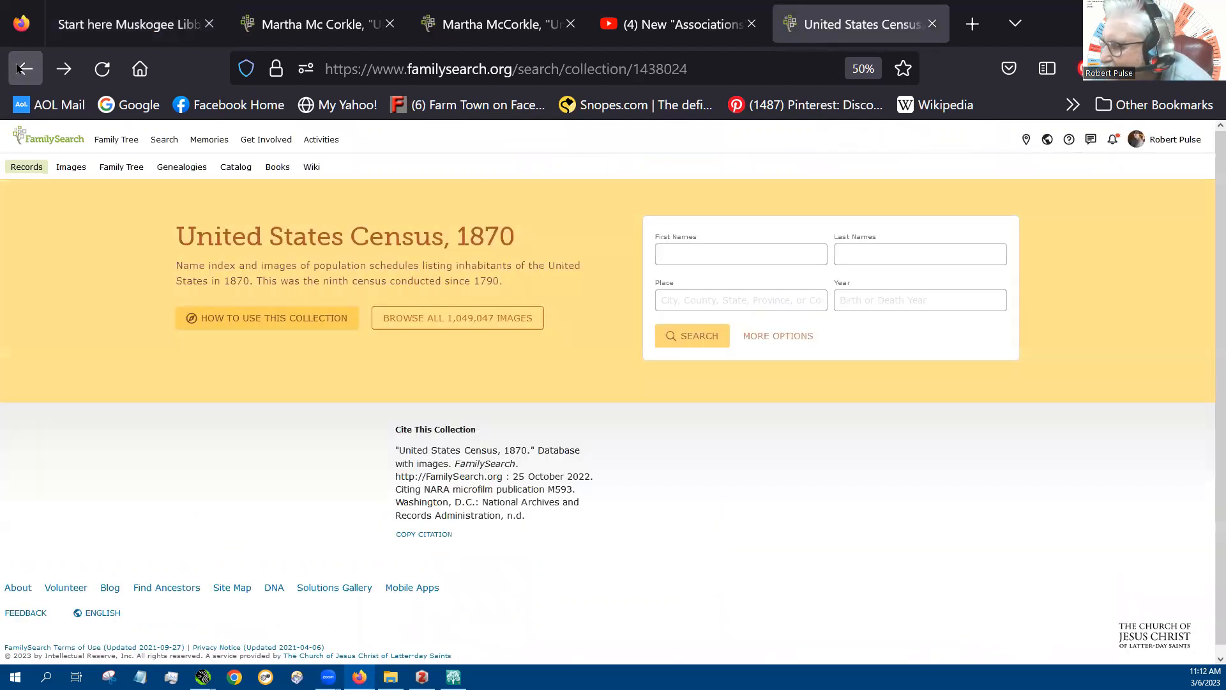
{"action": "left_click", "coordinate": [64, 69]}
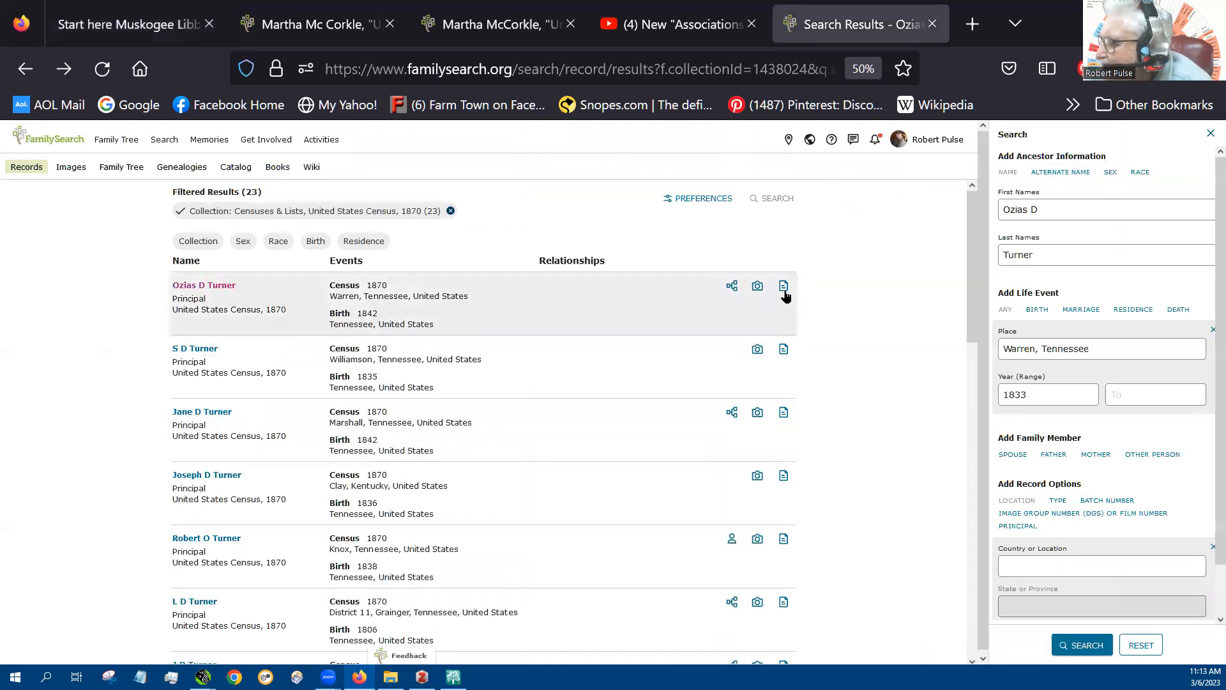
{"action": "left_click", "coordinate": [784, 288]}
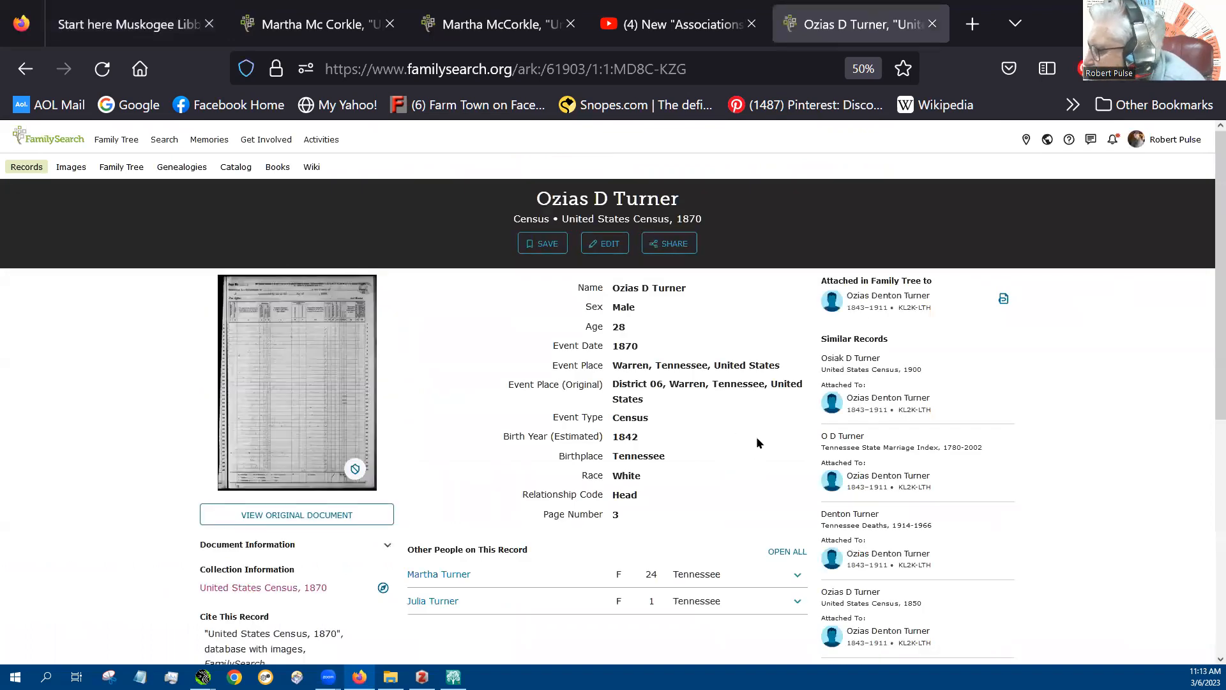
Save the 1870 census record page to the Muskogee research collection in Zotero and maximize the Zotero window
{"action": "scroll", "coordinate": [756, 441], "scroll_direction": "down", "scroll_amount": 1}
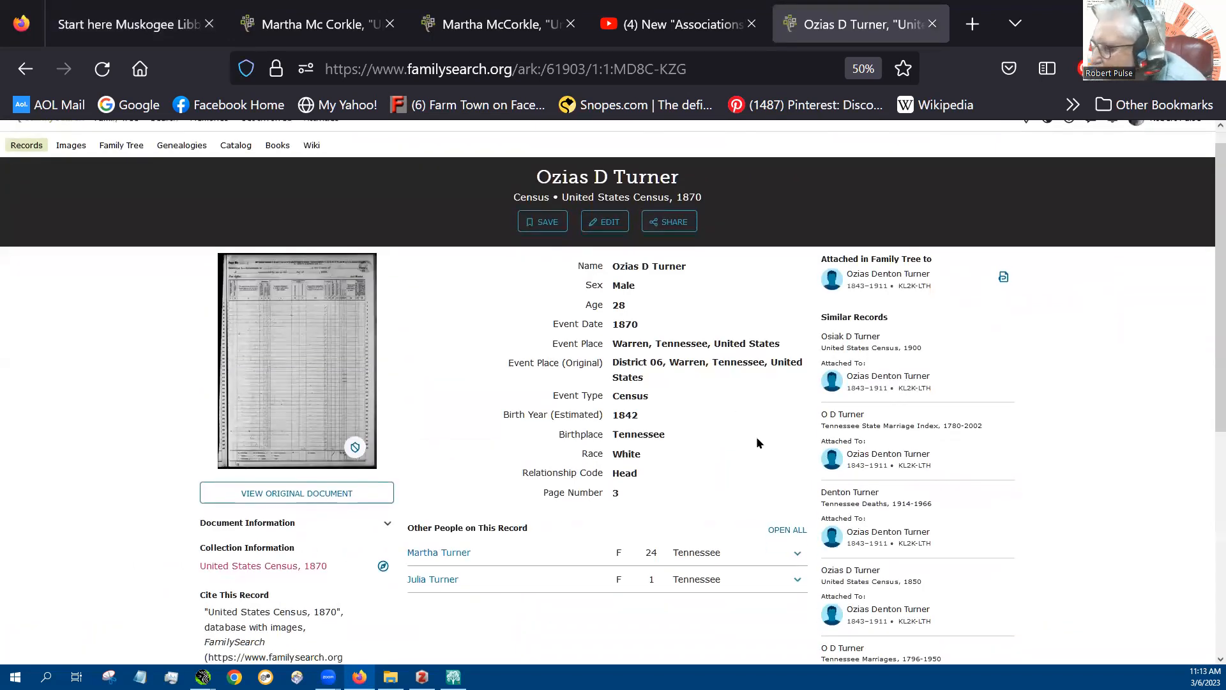
{"action": "scroll", "coordinate": [758, 441], "scroll_direction": "down", "scroll_amount": 1}
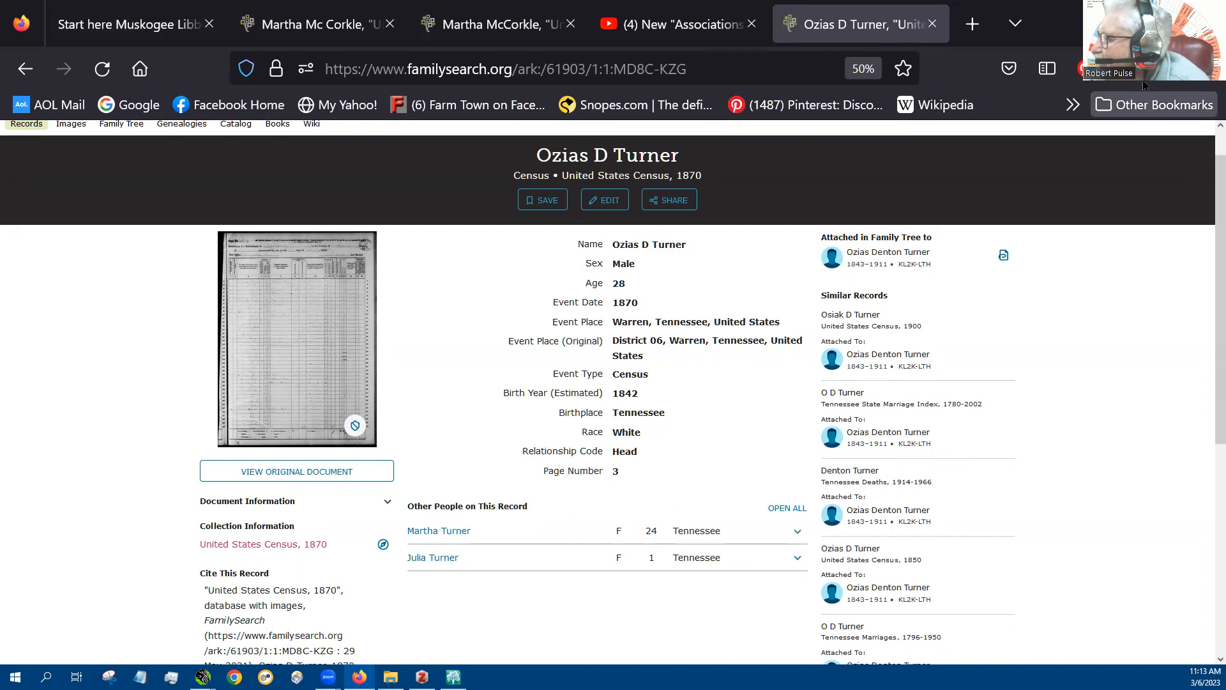
{"action": "left_click", "coordinate": [1085, 68]}
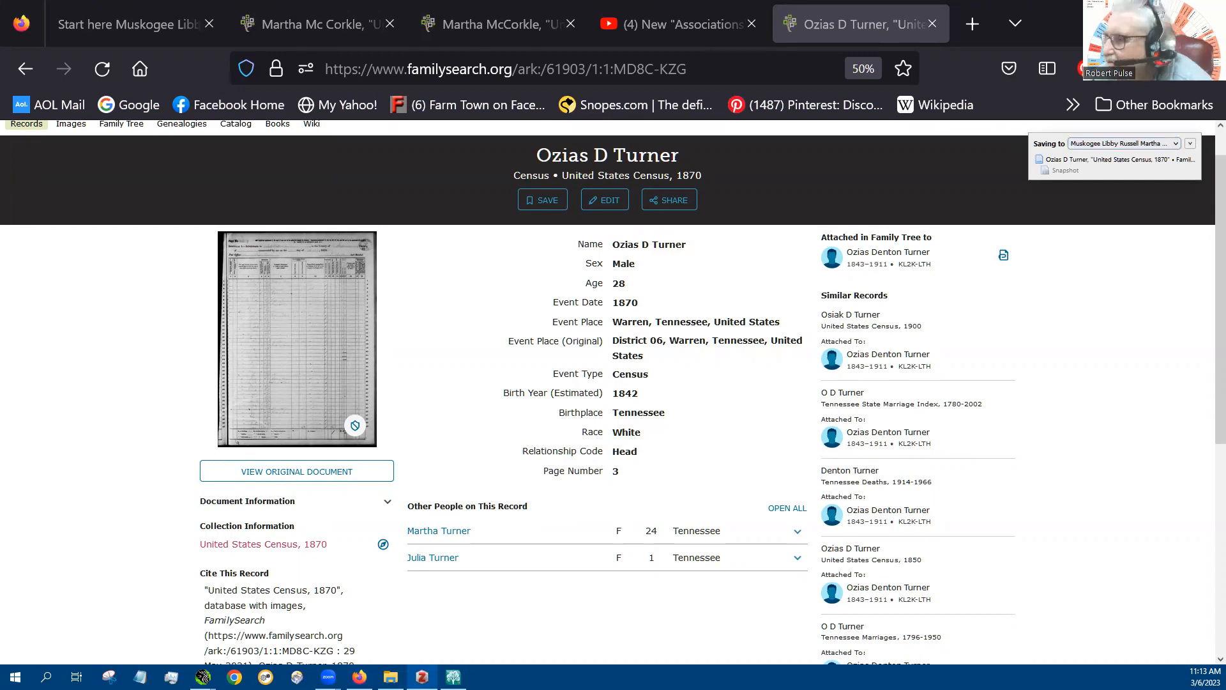
{"action": "key", "text": "alt+Tab"}
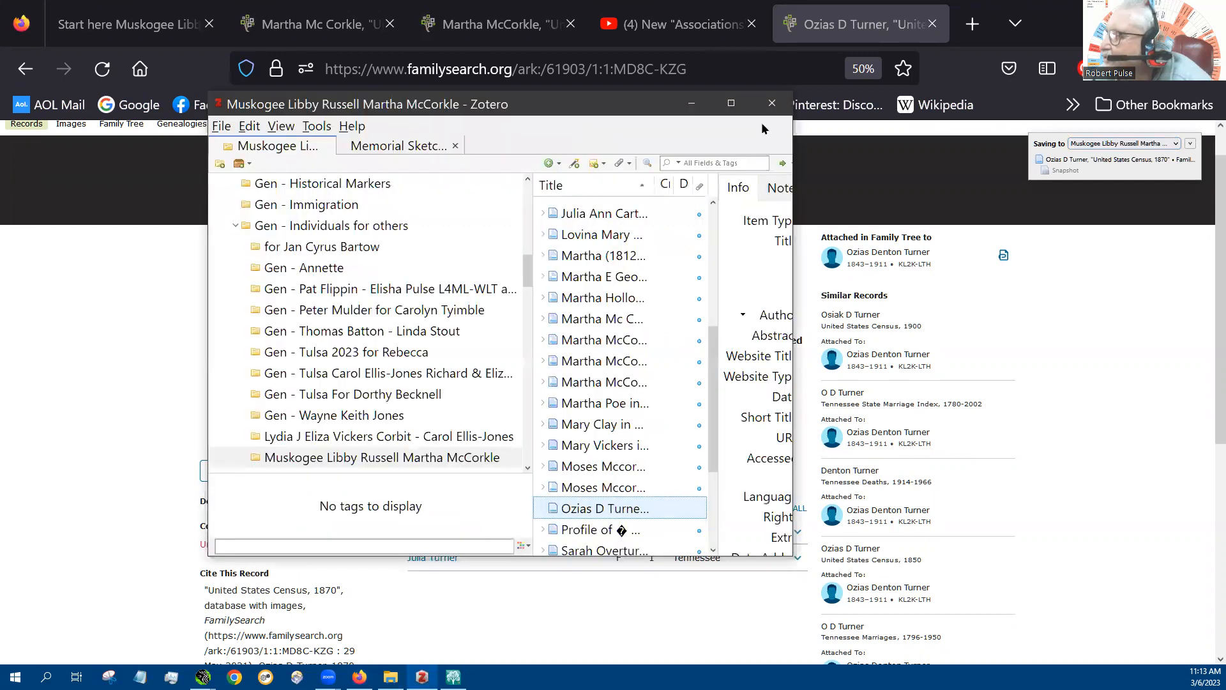
{"action": "left_click", "coordinate": [732, 104]}
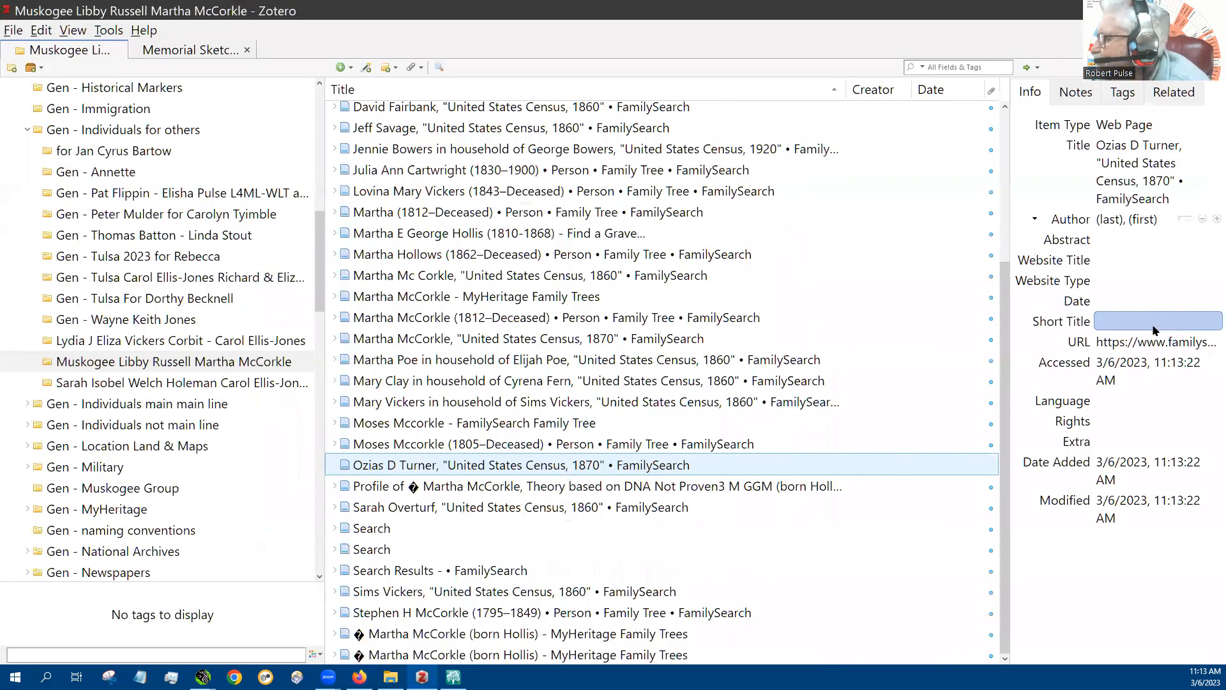
Show the saved item's notes, and copy the FamilySearch record's details, including the other people on the record
{"action": "left_click", "coordinate": [1075, 93]}
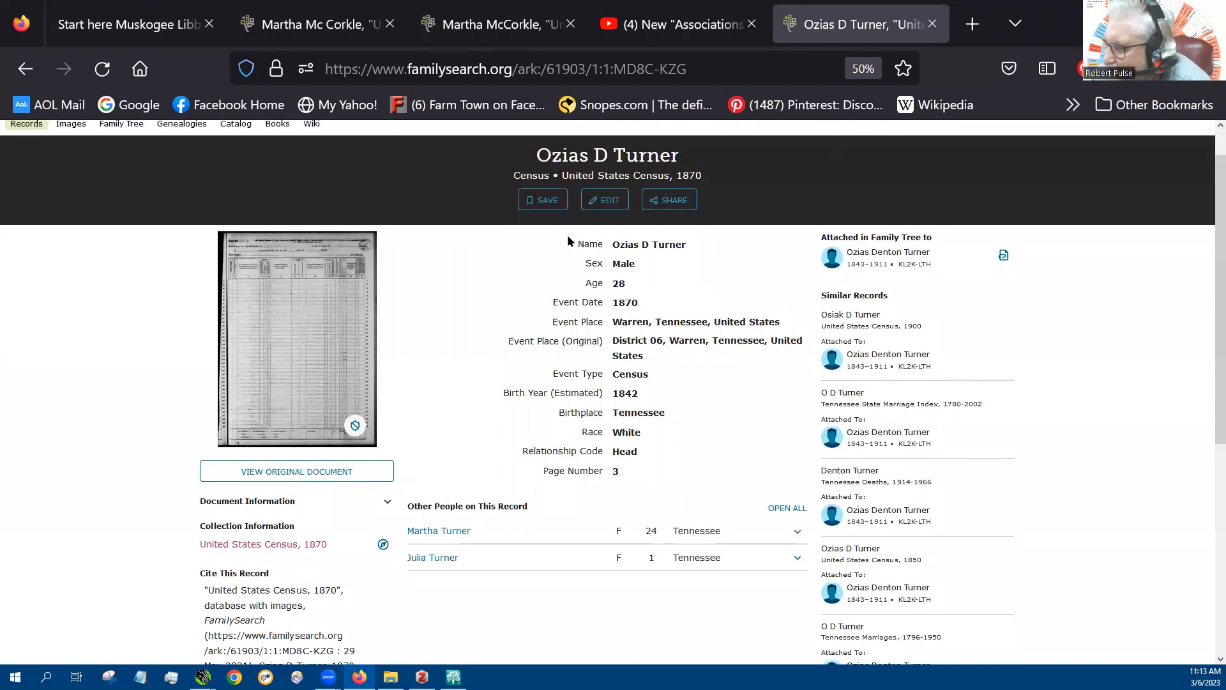
{"action": "left_click_drag", "start_coordinate": [567, 235], "coordinate": [756, 575]}
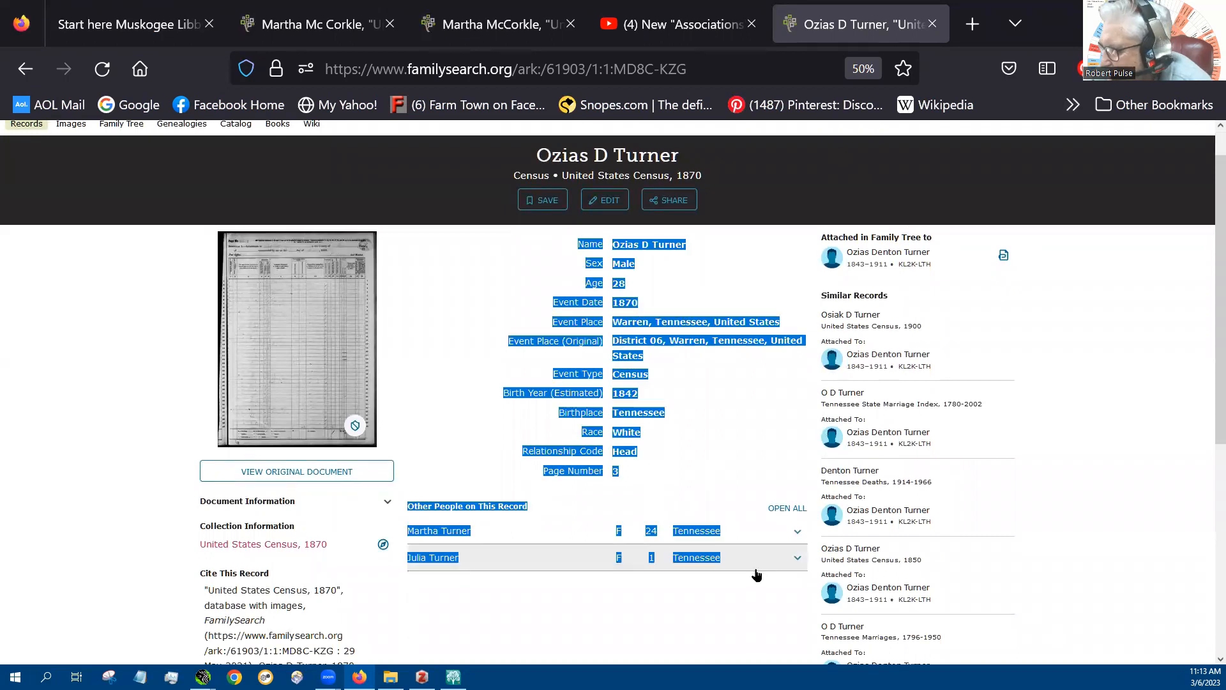
{"action": "right_click", "coordinate": [614, 360]}
{"action": "left_click", "coordinate": [635, 22]}
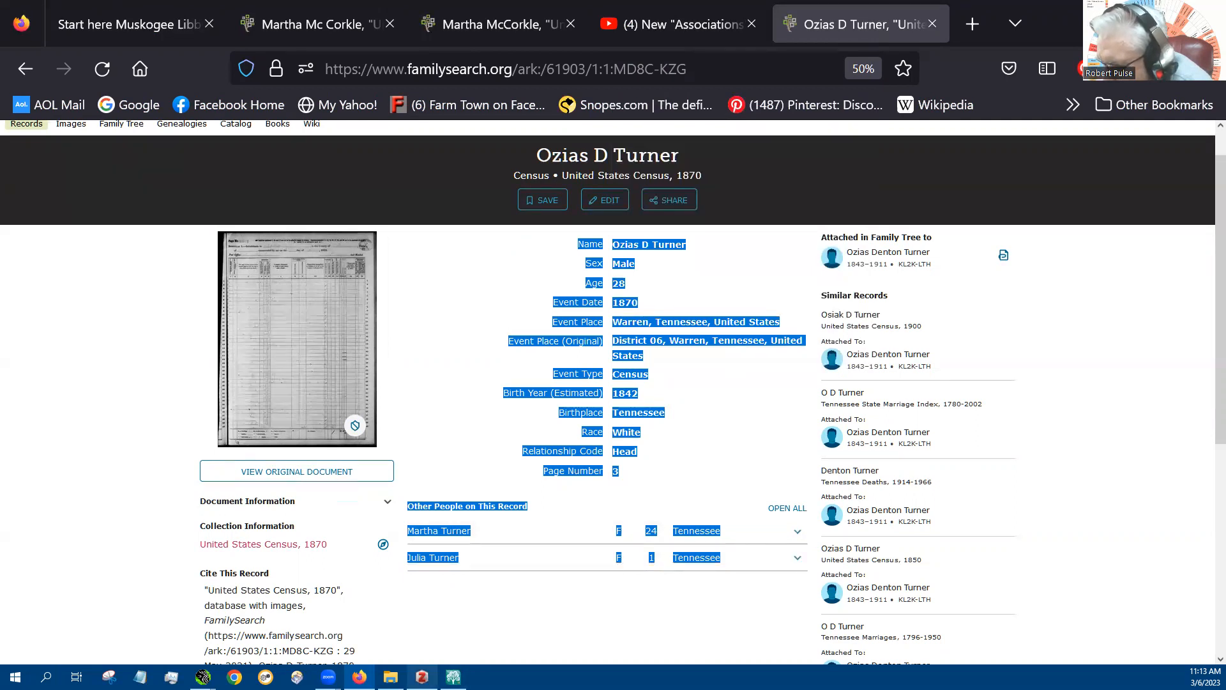
Add a note to the saved 1870 census item in Zotero and paste the copied record details into it
{"action": "left_click", "coordinate": [422, 677]}
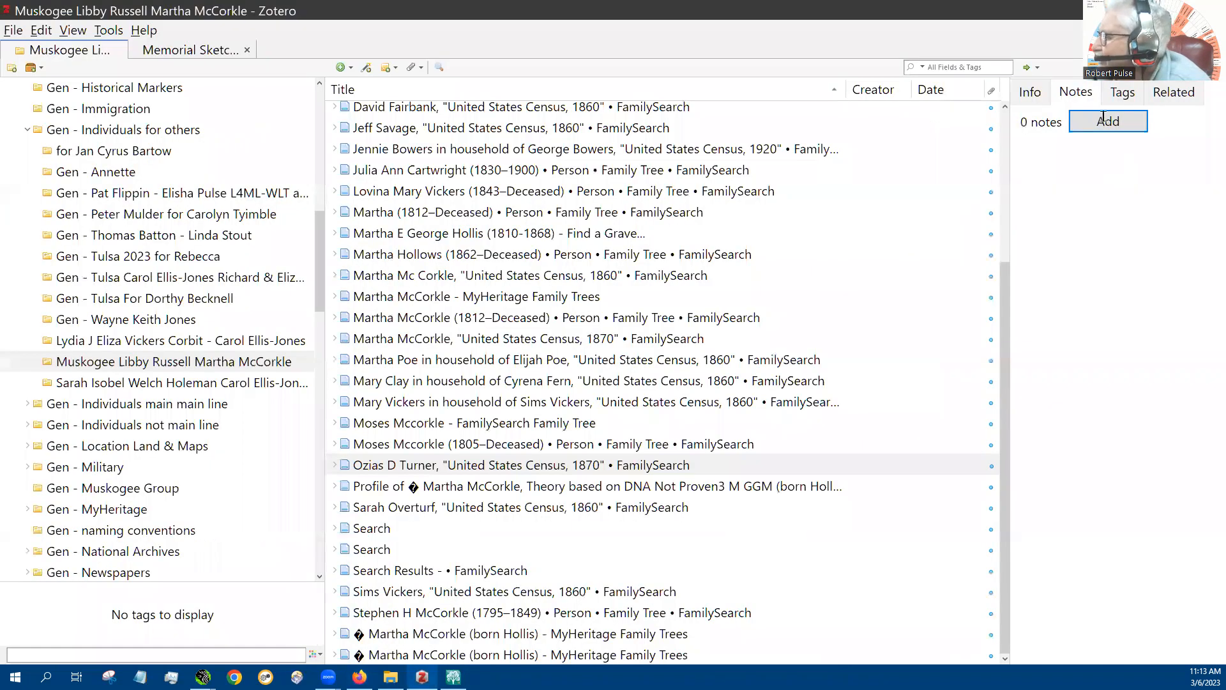
{"action": "left_click", "coordinate": [1006, 201]}
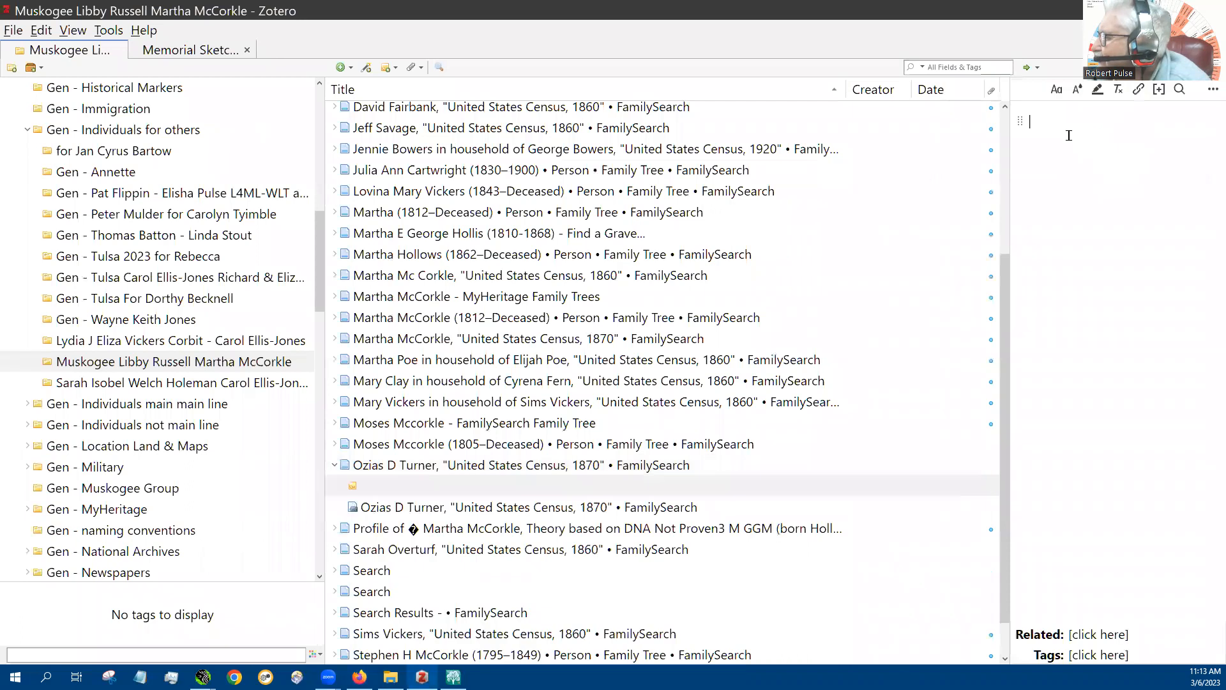
{"action": "right_click", "coordinate": [1069, 135]}
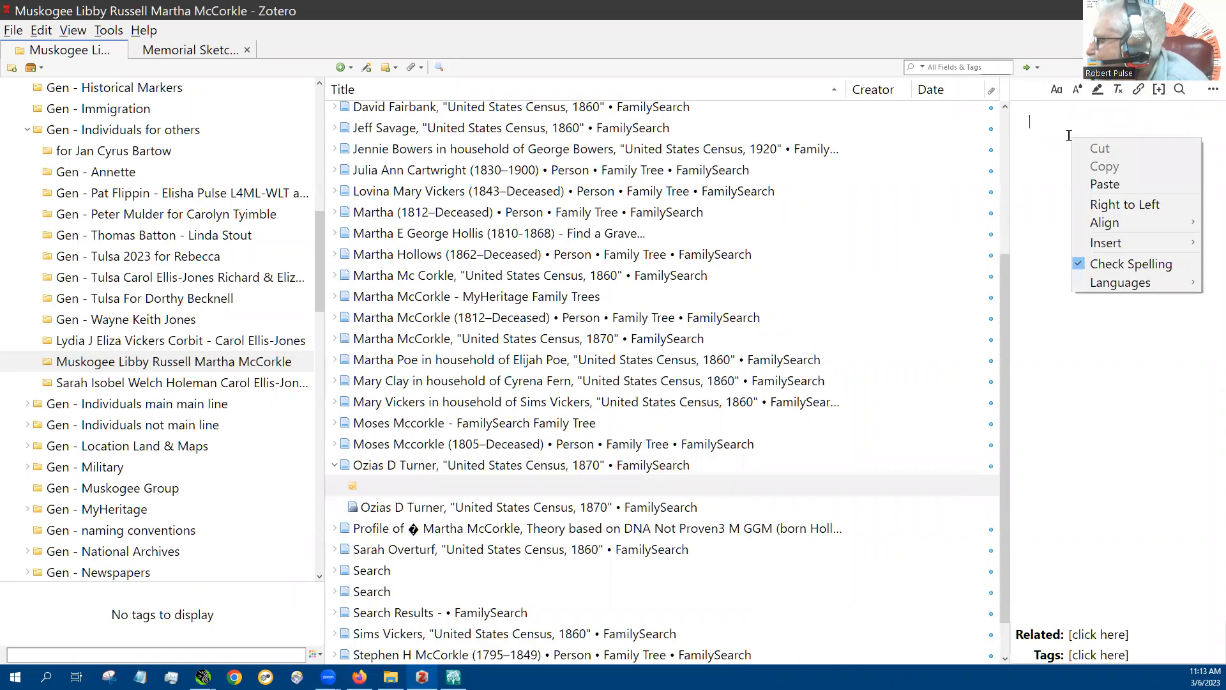
{"action": "left_click", "coordinate": [1110, 185]}
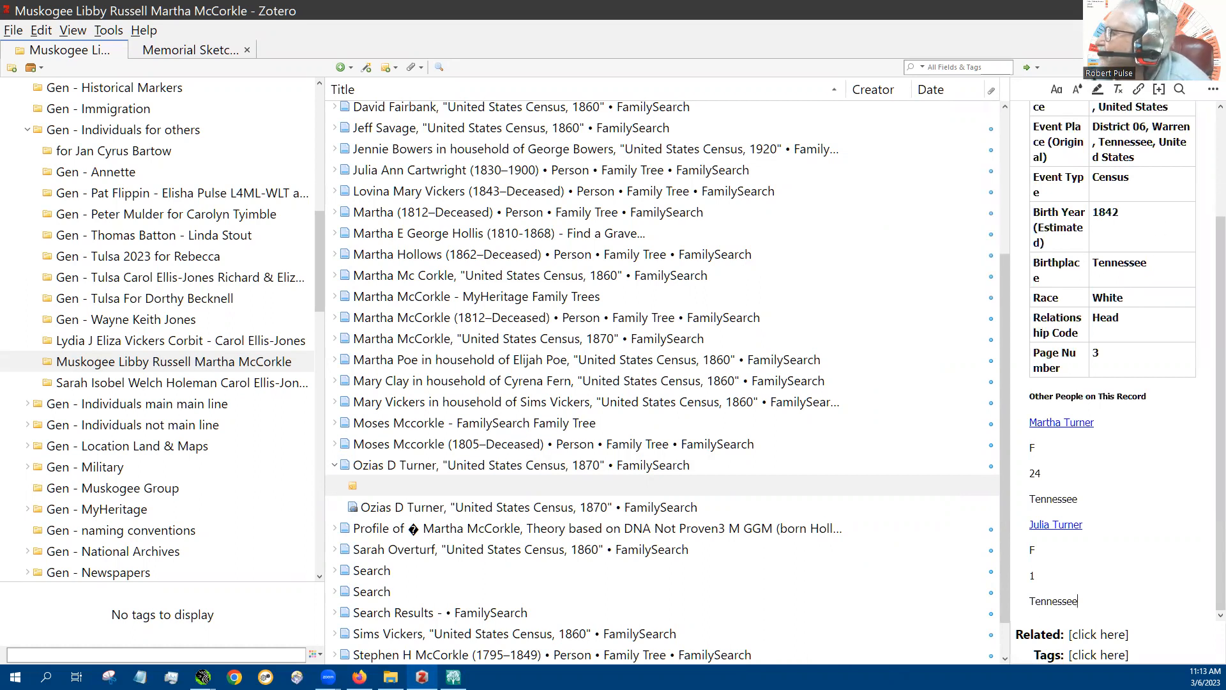
Switch to RootsMagic and start a new association for the "Hypothesis" person in the pedigree
{"action": "key", "text": "alt+Tab"}
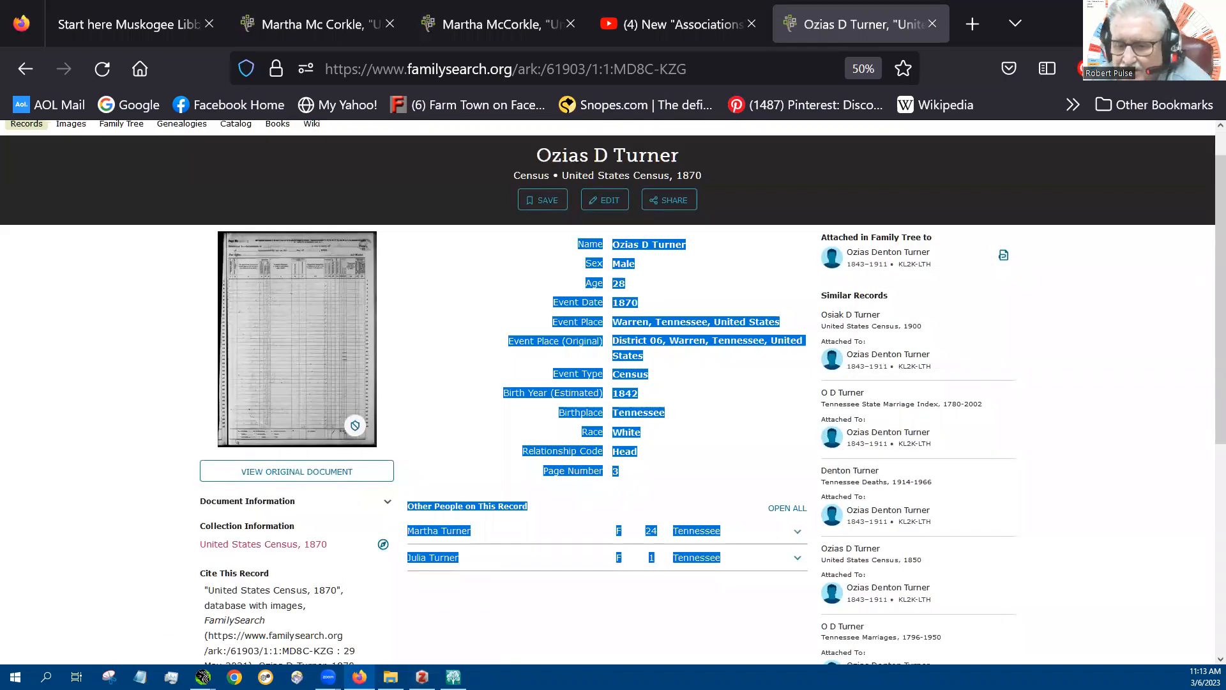
{"action": "key", "text": "alt+Tab"}
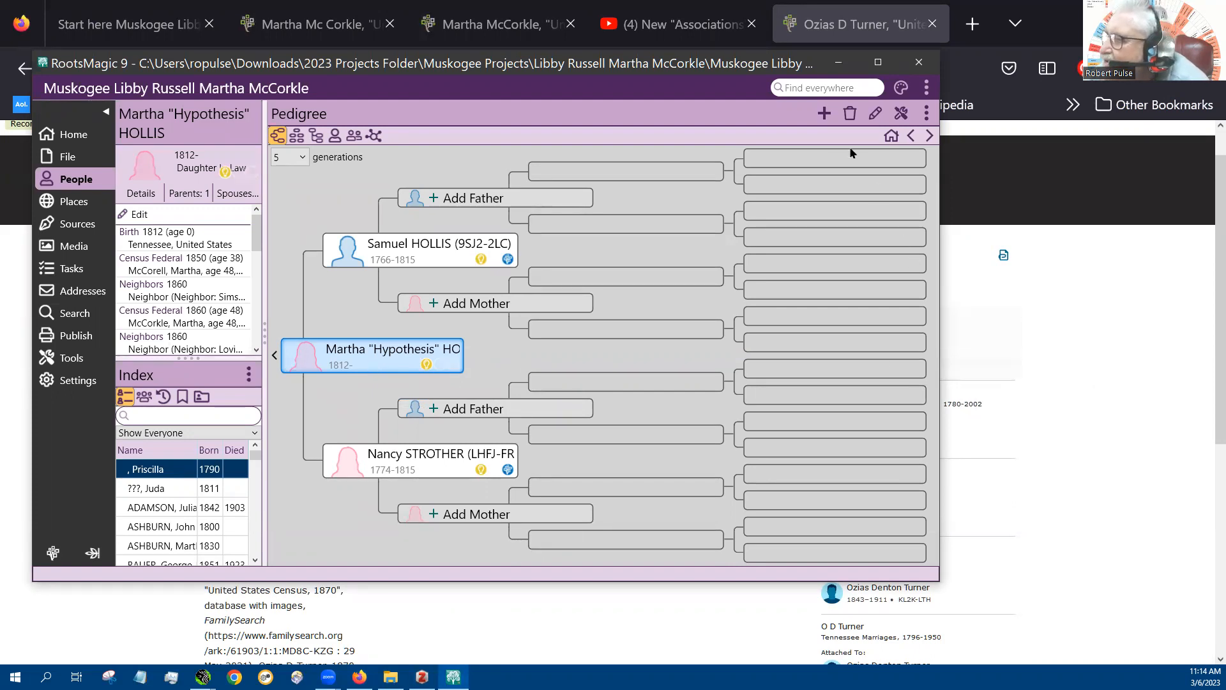
{"action": "left_click", "coordinate": [824, 112]}
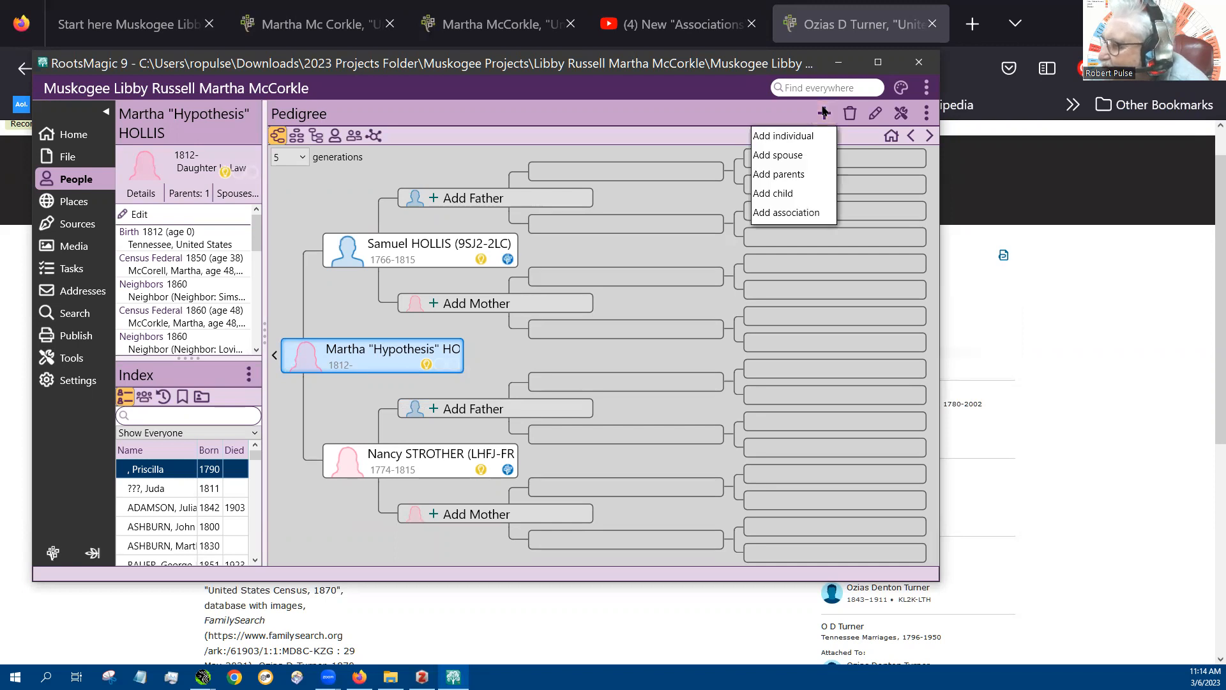
{"action": "left_click", "coordinate": [786, 213]}
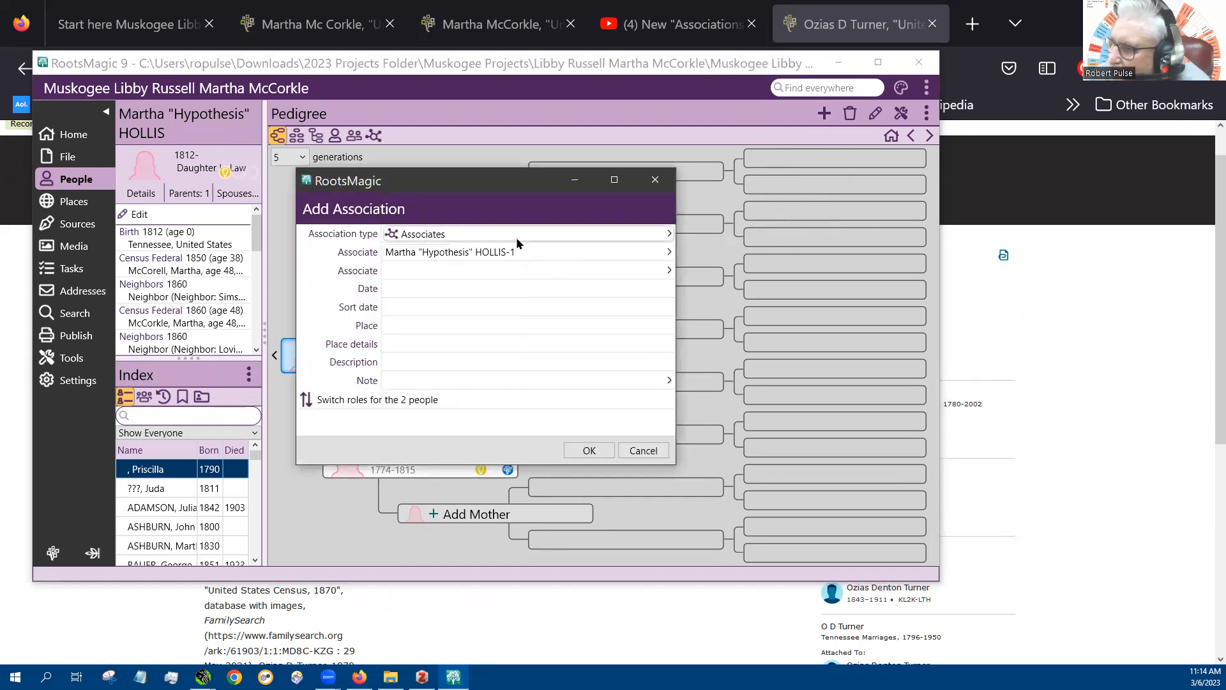
Set the association type to Neighbors and open the person selection for the empty second neighbor
{"action": "left_click", "coordinate": [662, 234]}
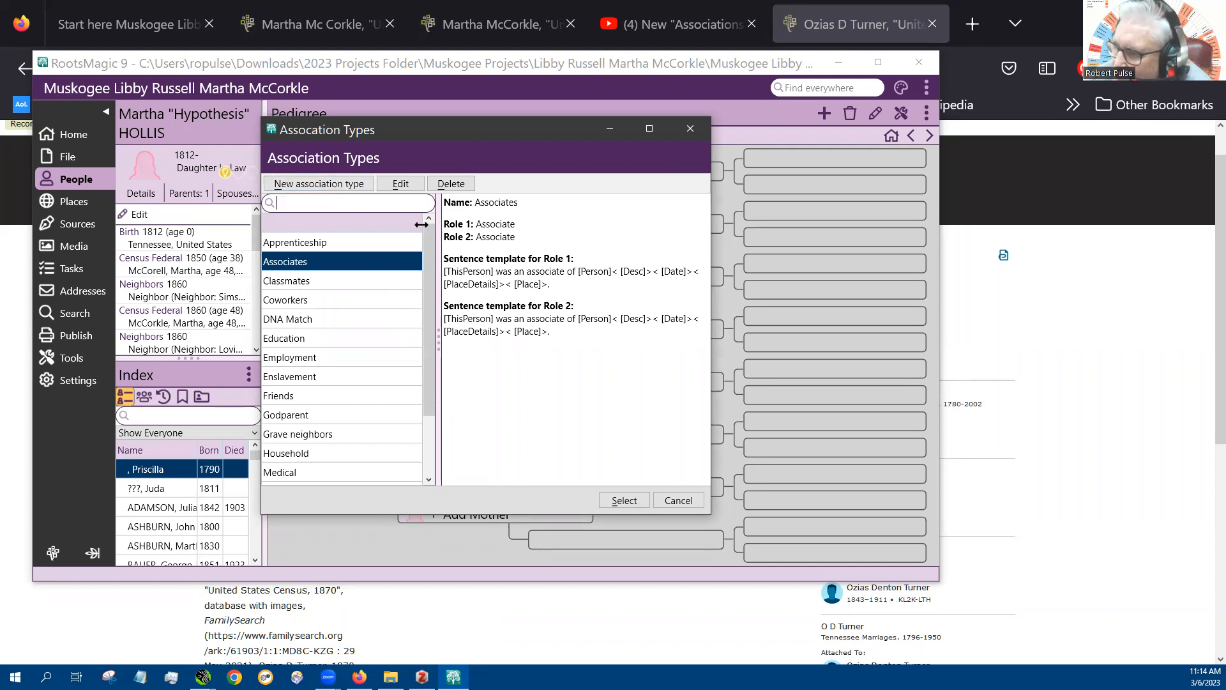
{"action": "scroll", "coordinate": [355, 473], "scroll_direction": "down", "scroll_amount": 2}
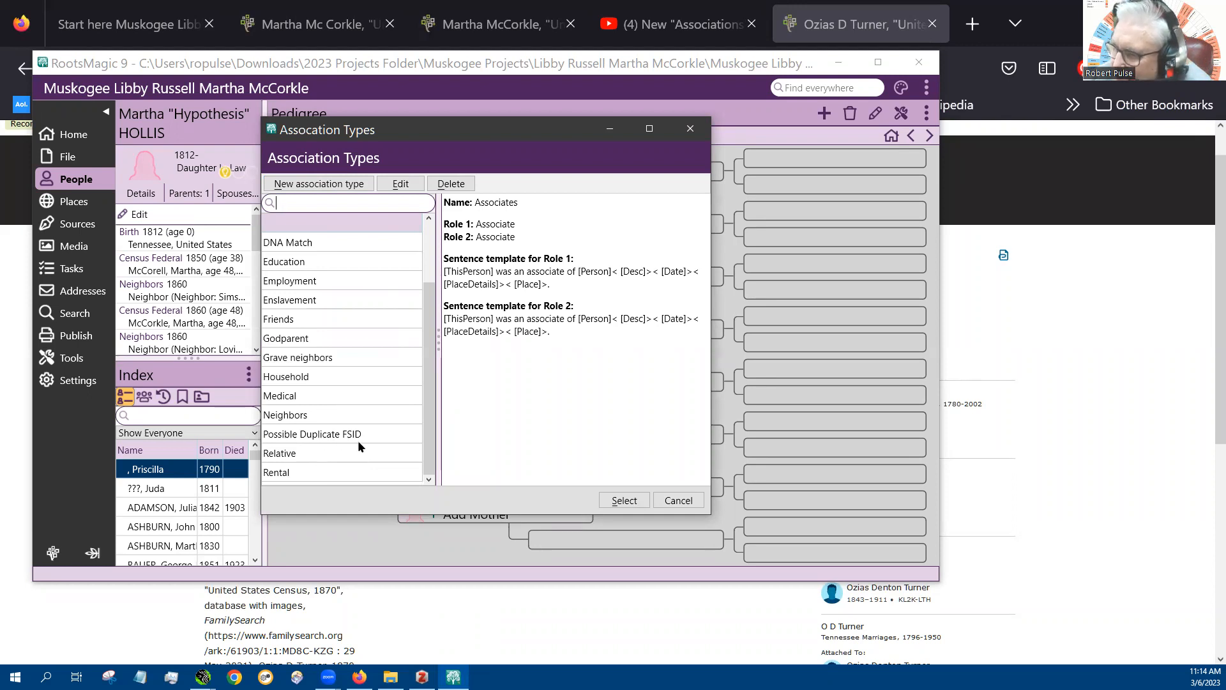
{"action": "left_click_drag", "start_coordinate": [427, 390], "coordinate": [445, 270]}
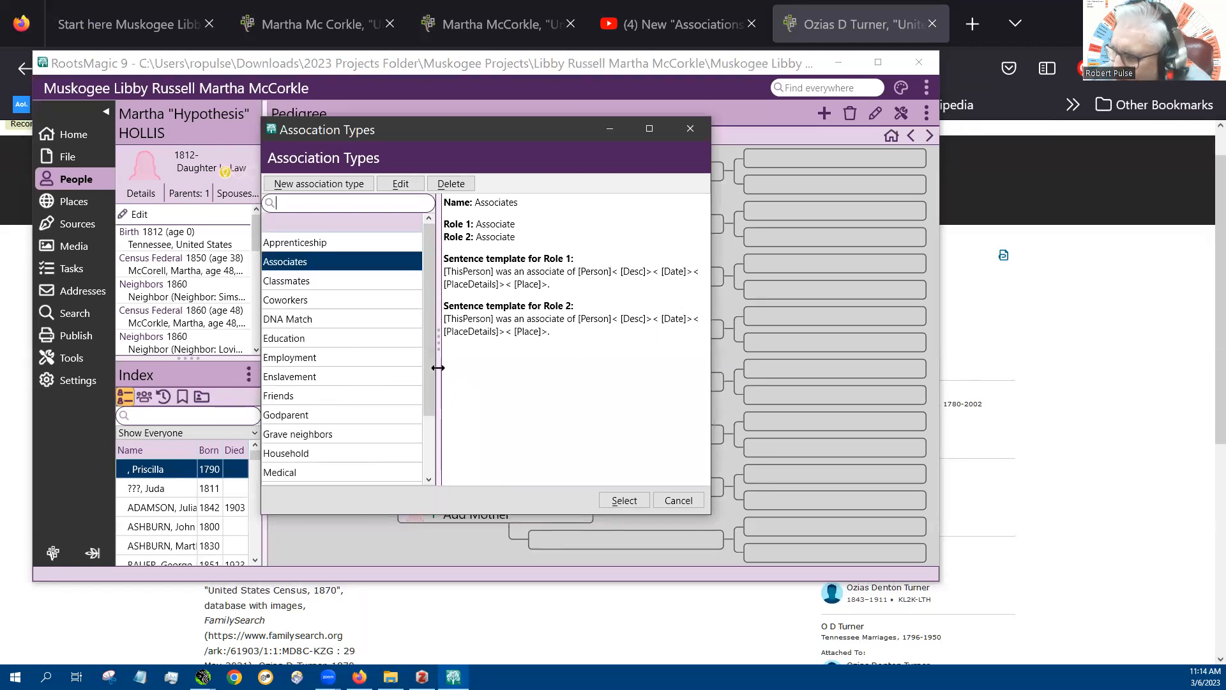
{"action": "scroll", "coordinate": [429, 364], "scroll_direction": "down", "scroll_amount": 1}
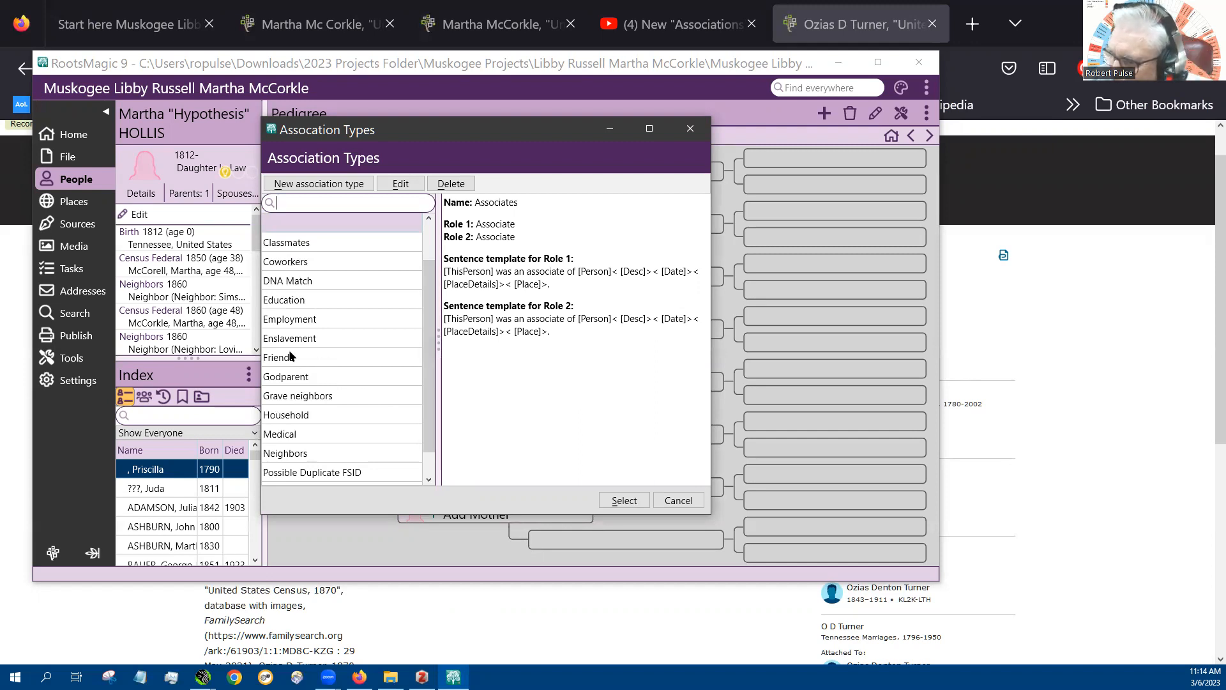
{"action": "left_click", "coordinate": [291, 453]}
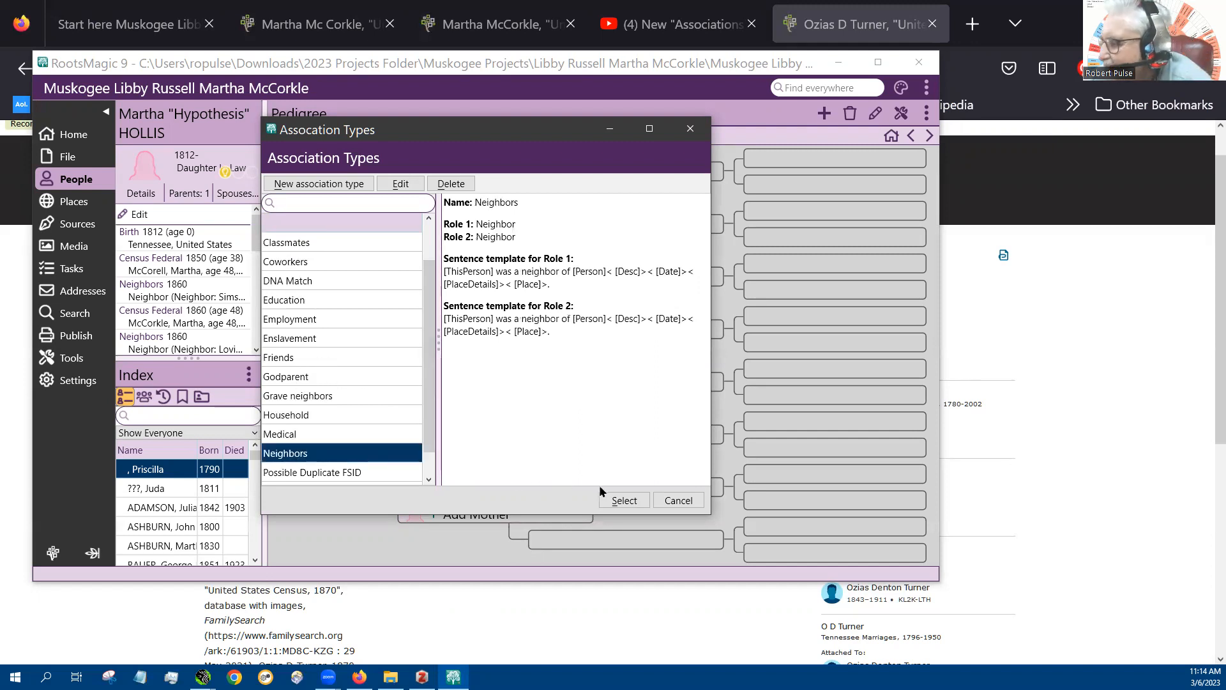
{"action": "left_click", "coordinate": [624, 500]}
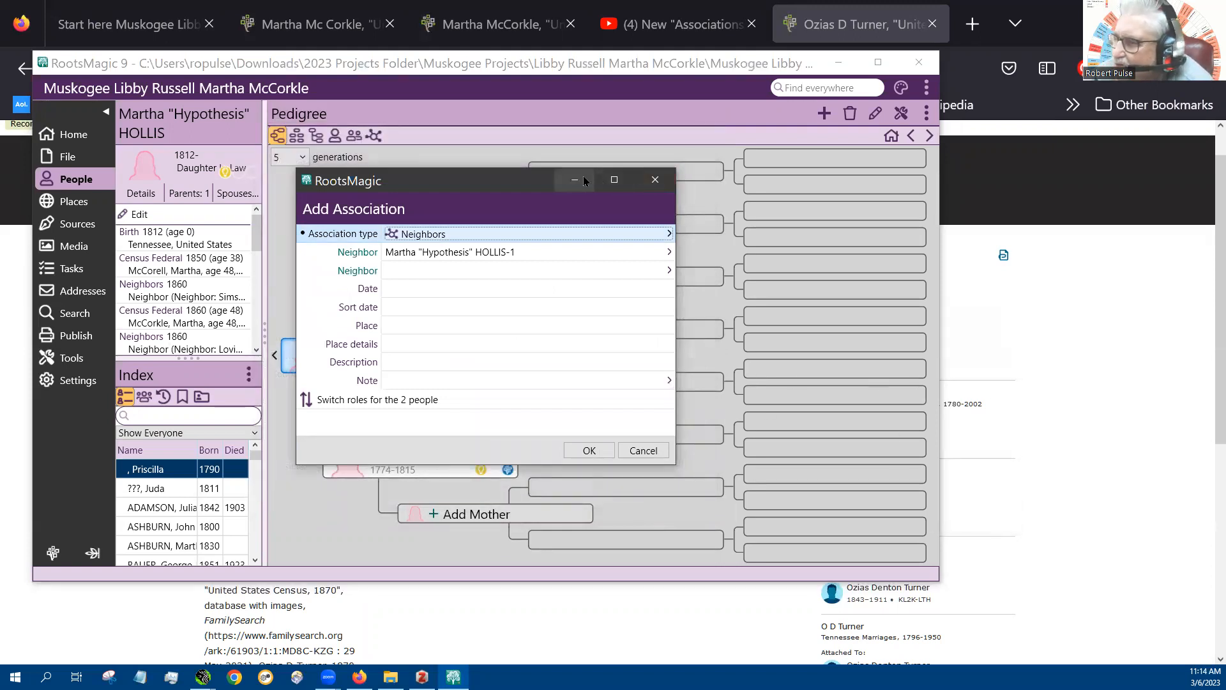
{"action": "left_click", "coordinate": [424, 269]}
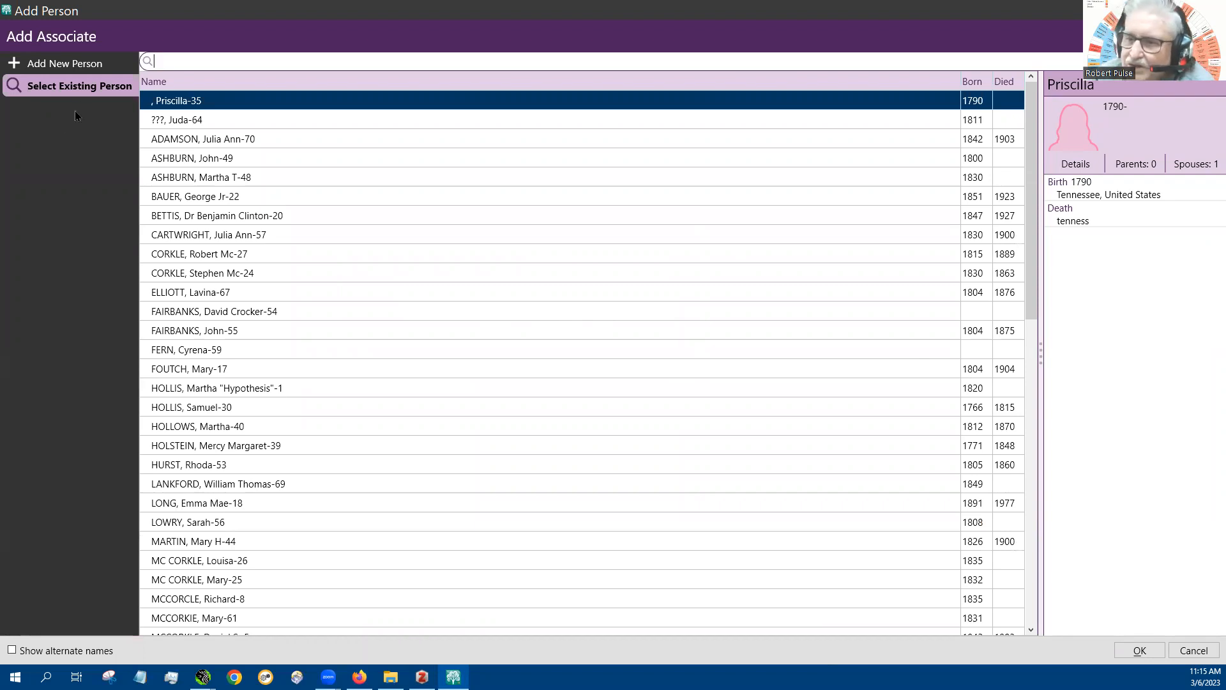
Add a new person as the associate, entering the neighbor's given name and surname and setting the sex to Male
{"action": "left_click", "coordinate": [66, 64]}
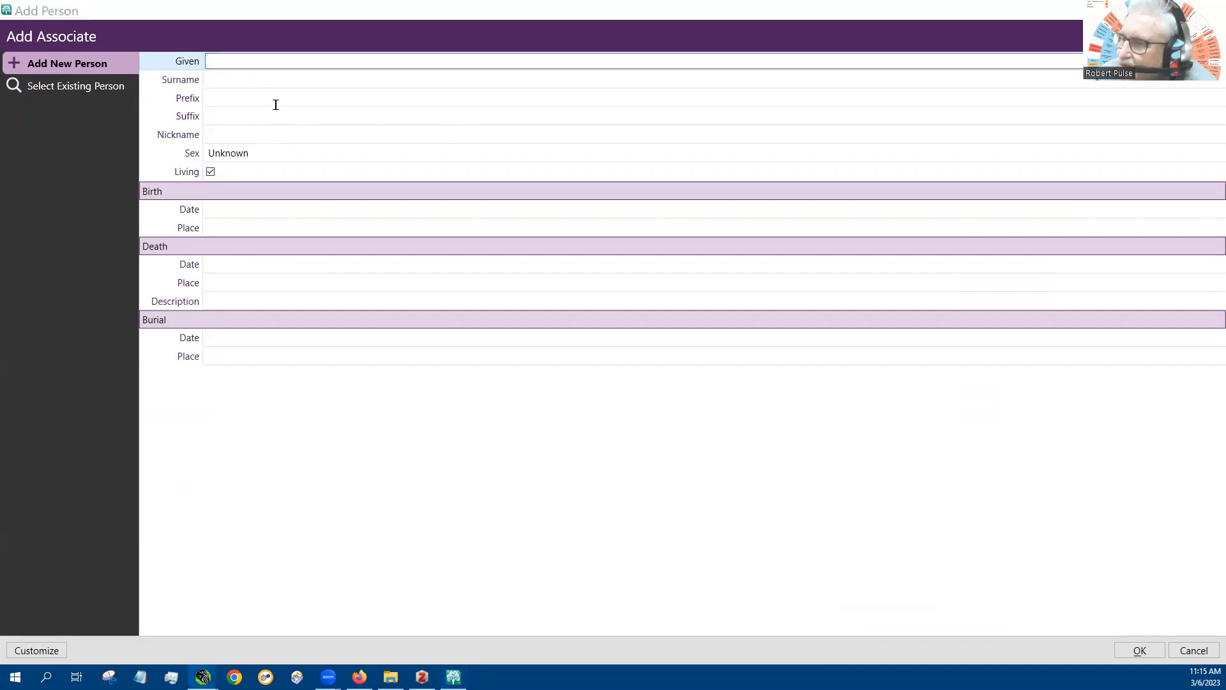
{"action": "left_click", "coordinate": [218, 81]}
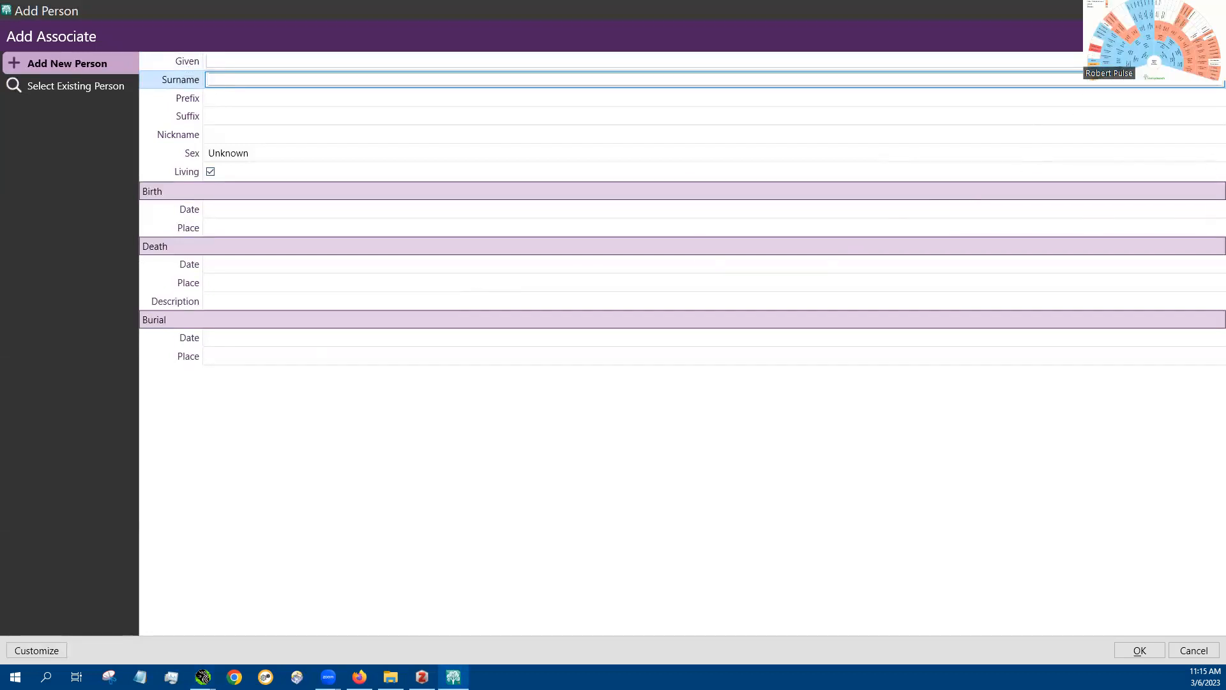
{"action": "left_click", "coordinate": [1165, 9]}
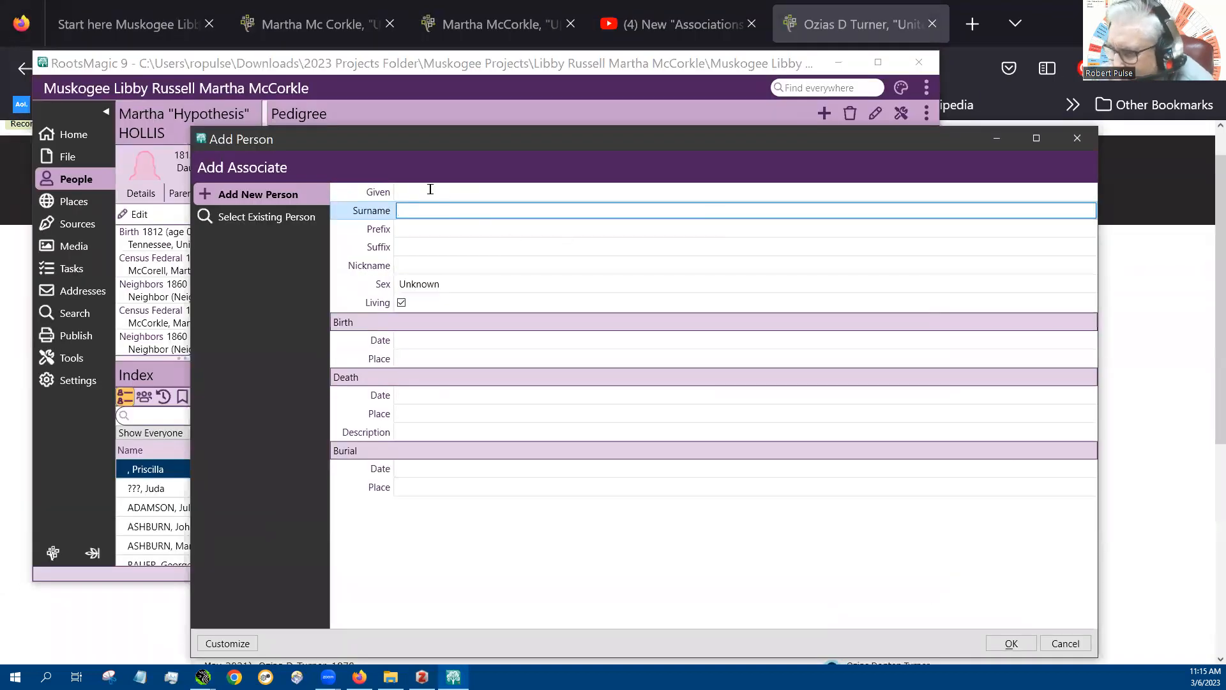
{"action": "left_click", "coordinate": [430, 189]}
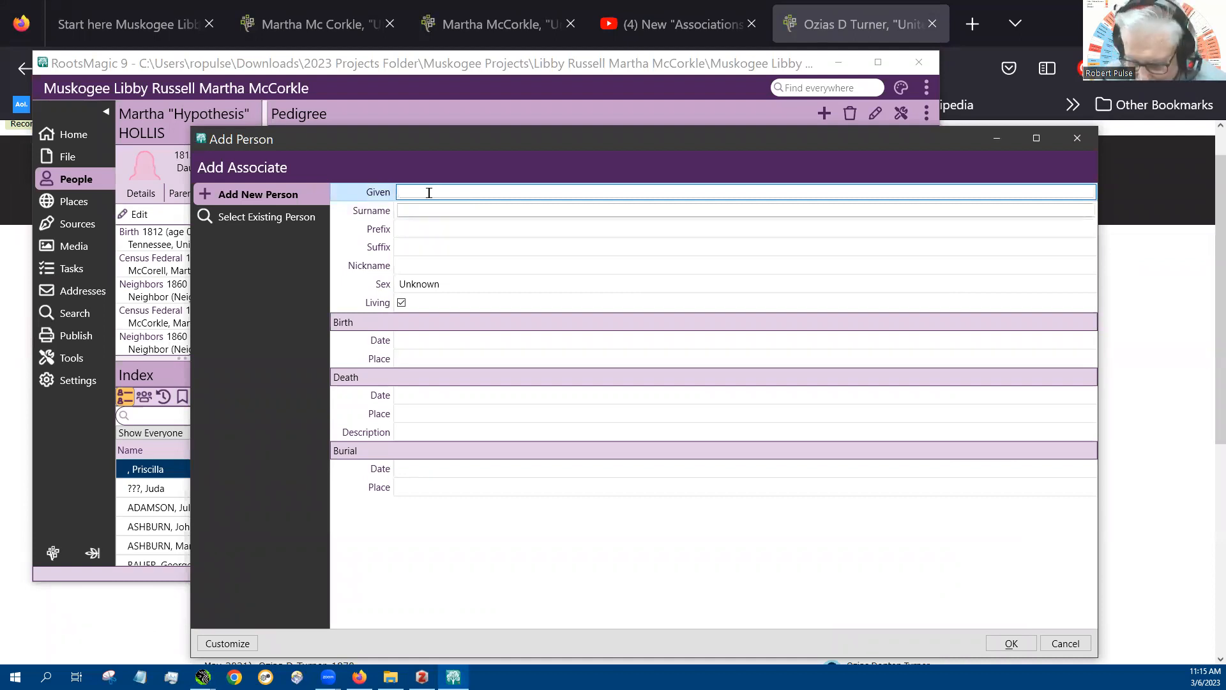
{"action": "type", "text": "z"}
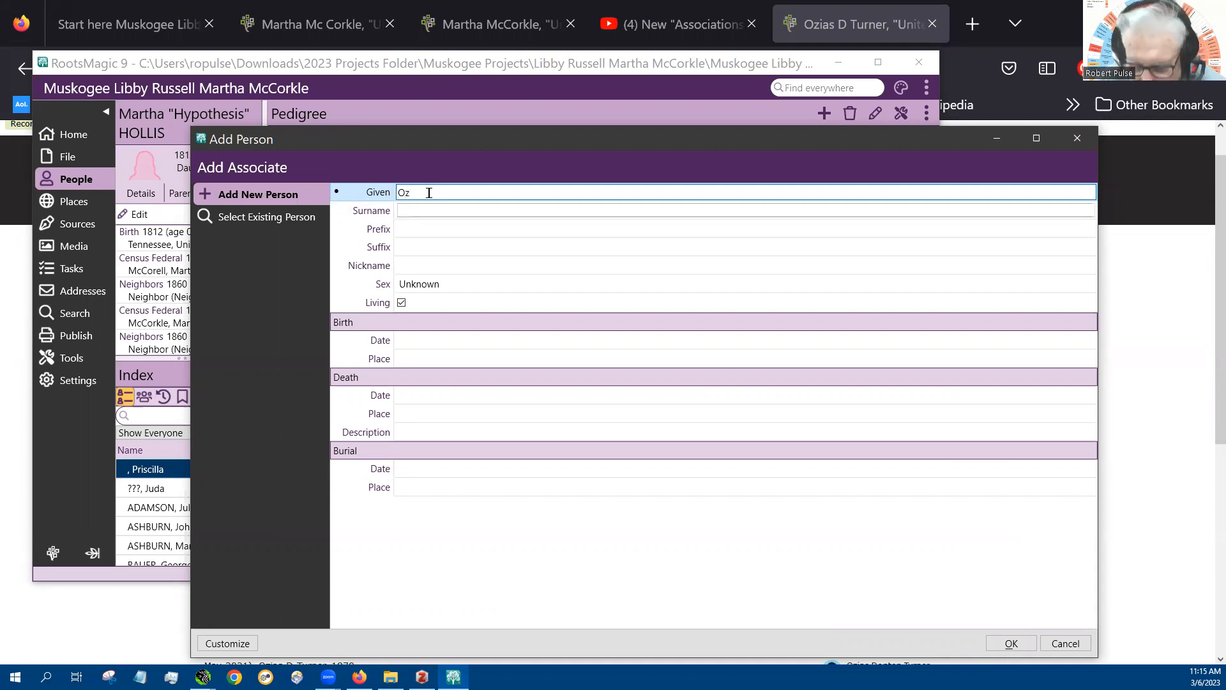
{"action": "type", "text": "ias"}
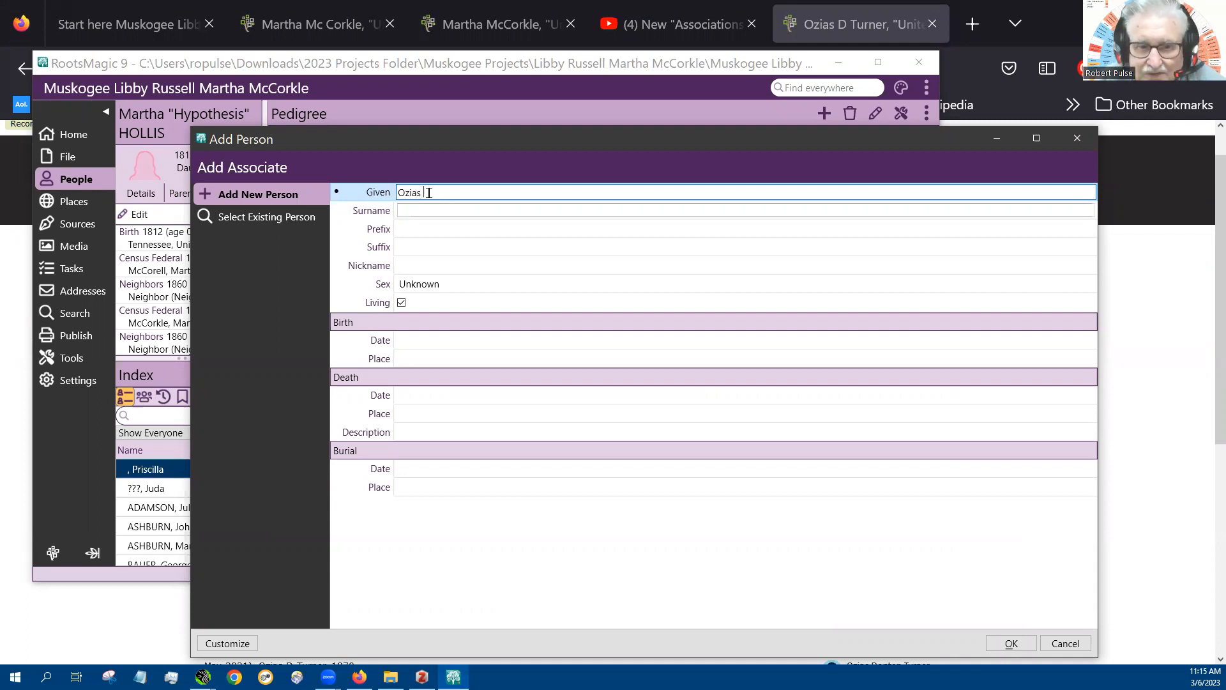
{"action": "type", "text": " D"}
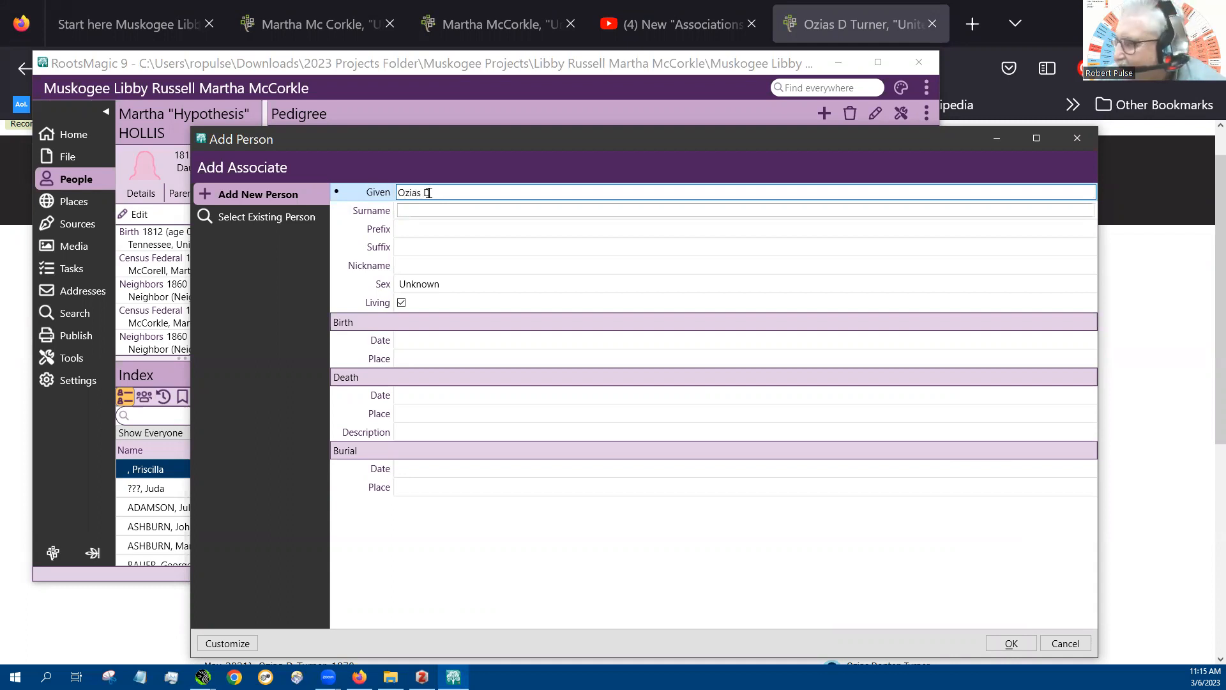
{"action": "left_click", "coordinate": [429, 212]}
{"action": "type", "text": "Turner"}
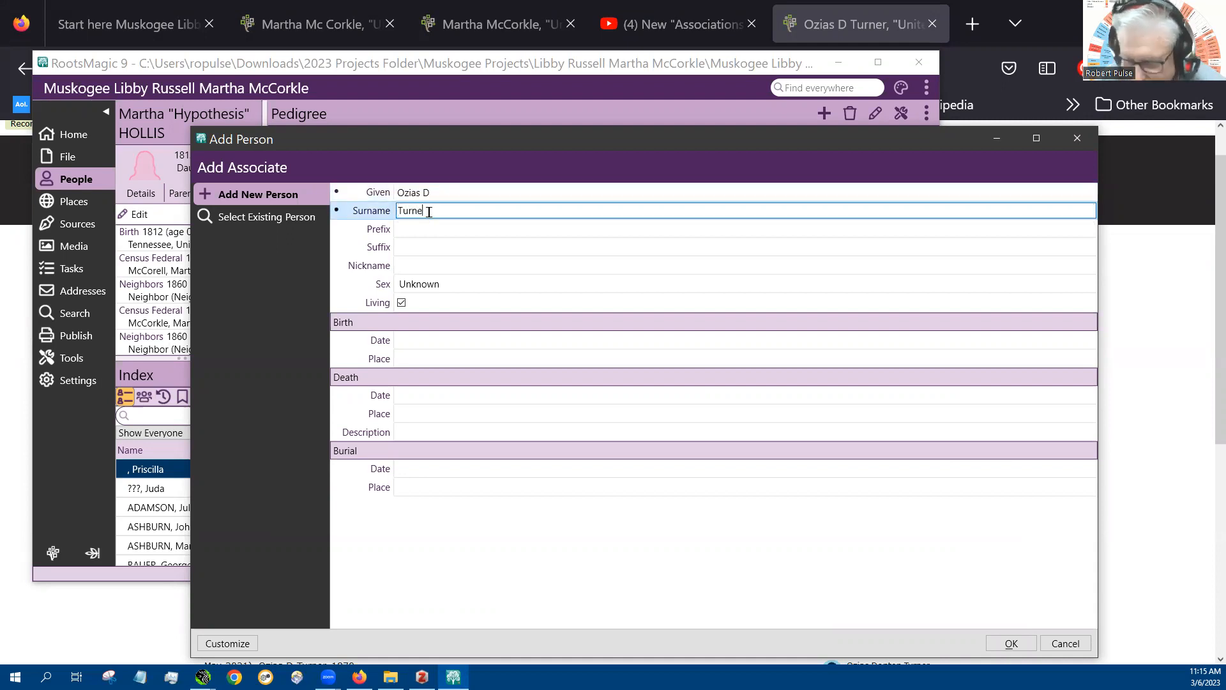
{"action": "left_click", "coordinate": [417, 284]}
{"action": "left_click", "coordinate": [415, 299]}
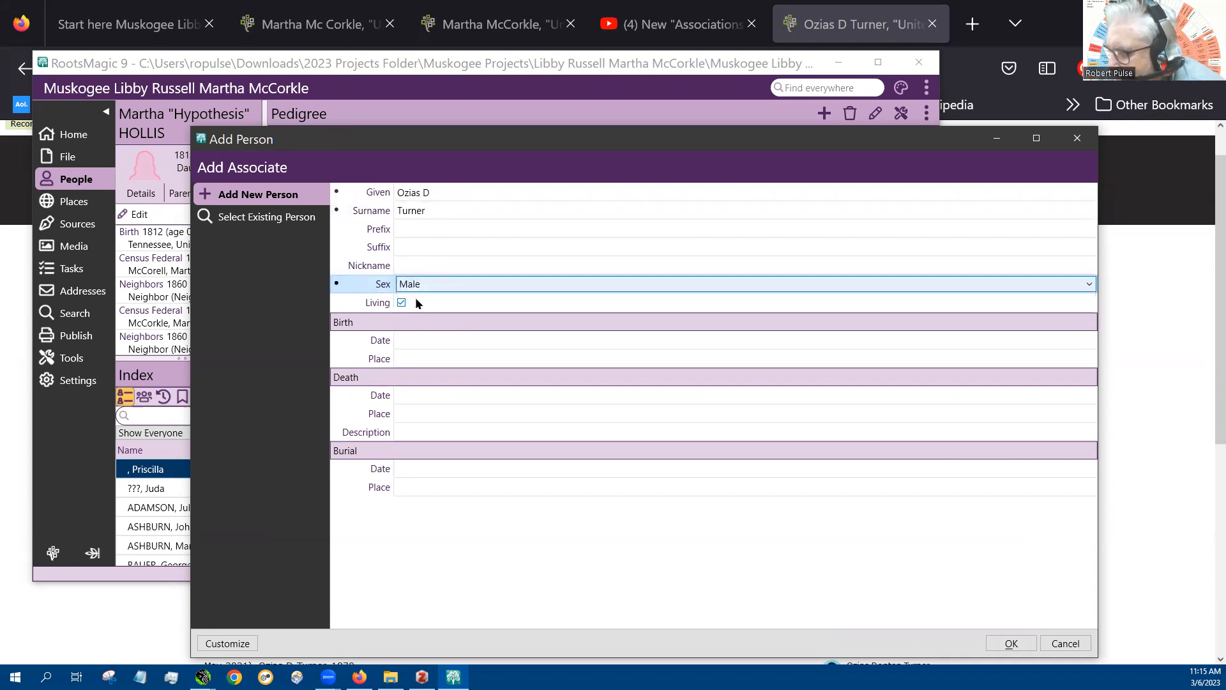
Enter the new neighbor's birth year and set the birth place to Warren, Tennessee, United States
{"action": "left_click", "coordinate": [429, 339]}
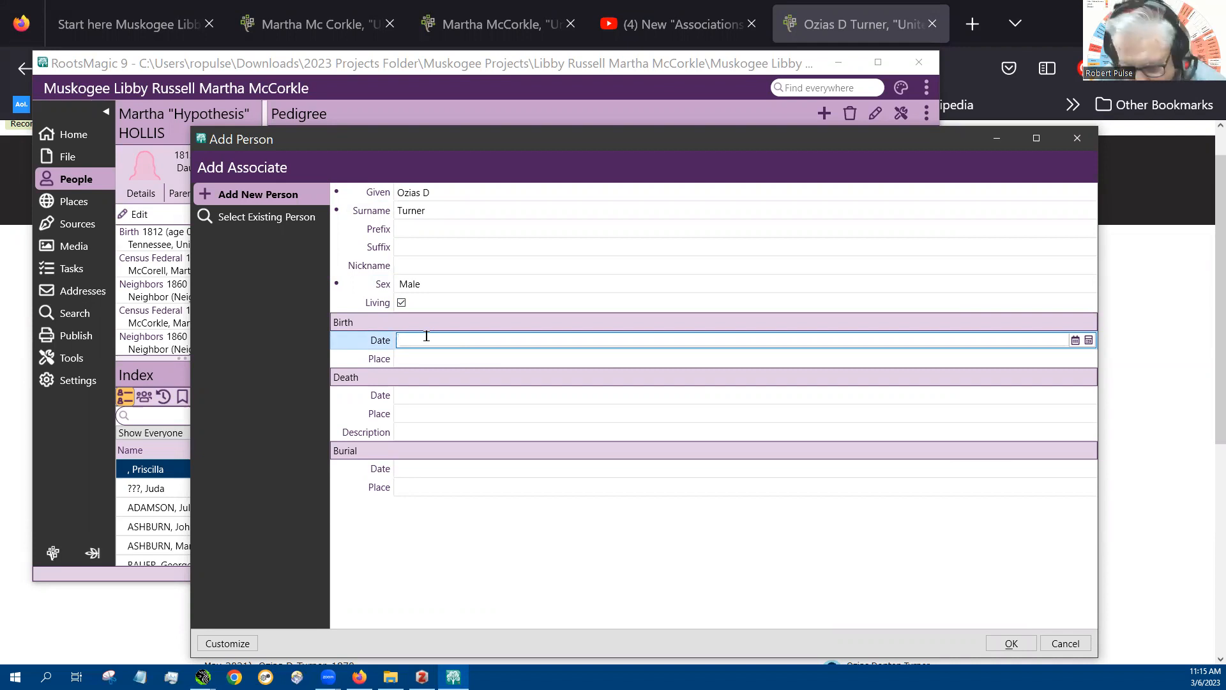
{"action": "type", "text": "1833"}
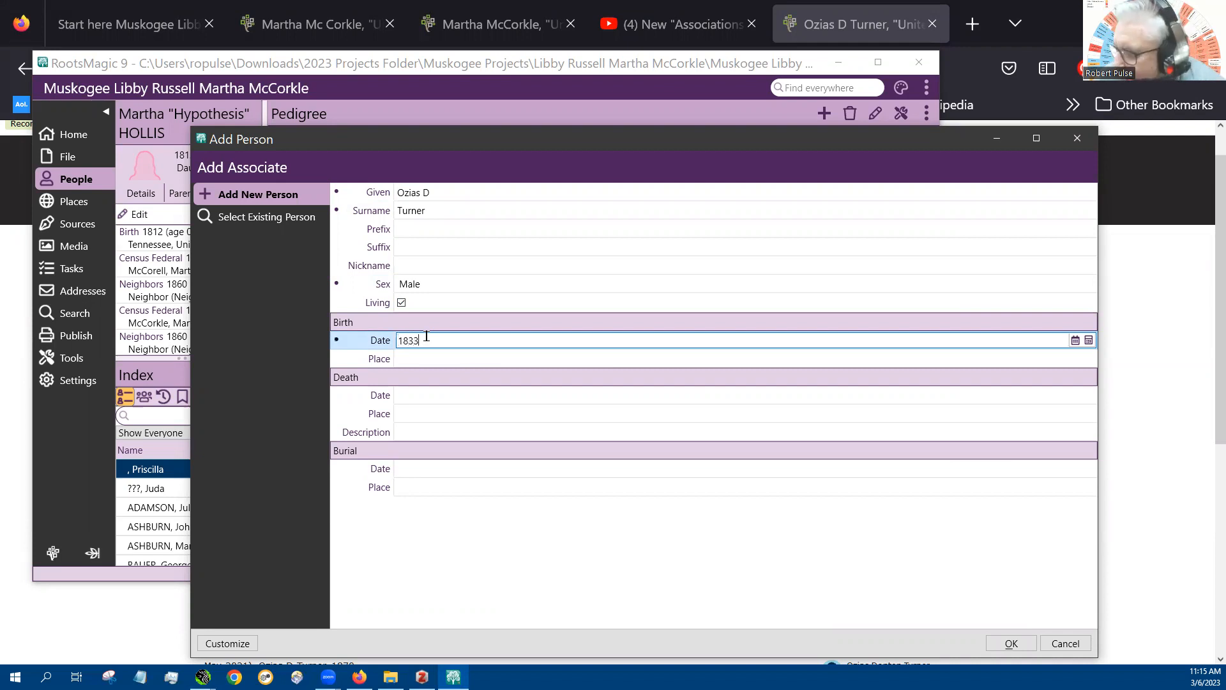
{"action": "key", "text": "Tab"}
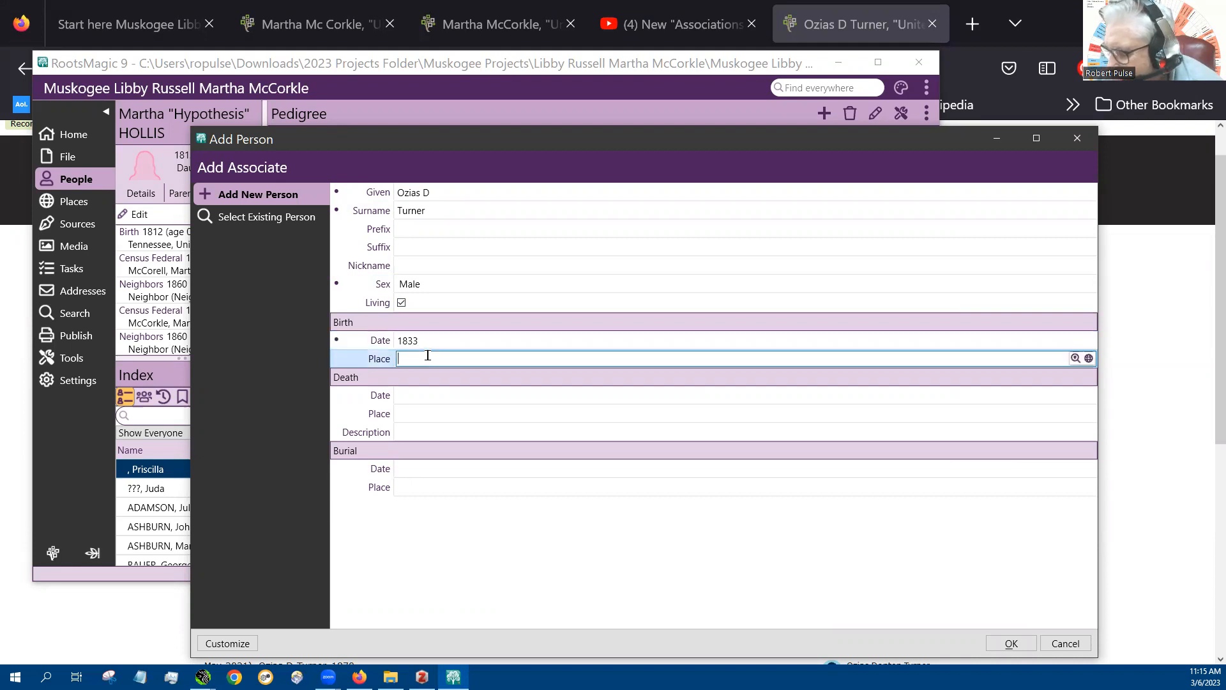
{"action": "type", "text": "Warren county, Warren, Tennessee"}
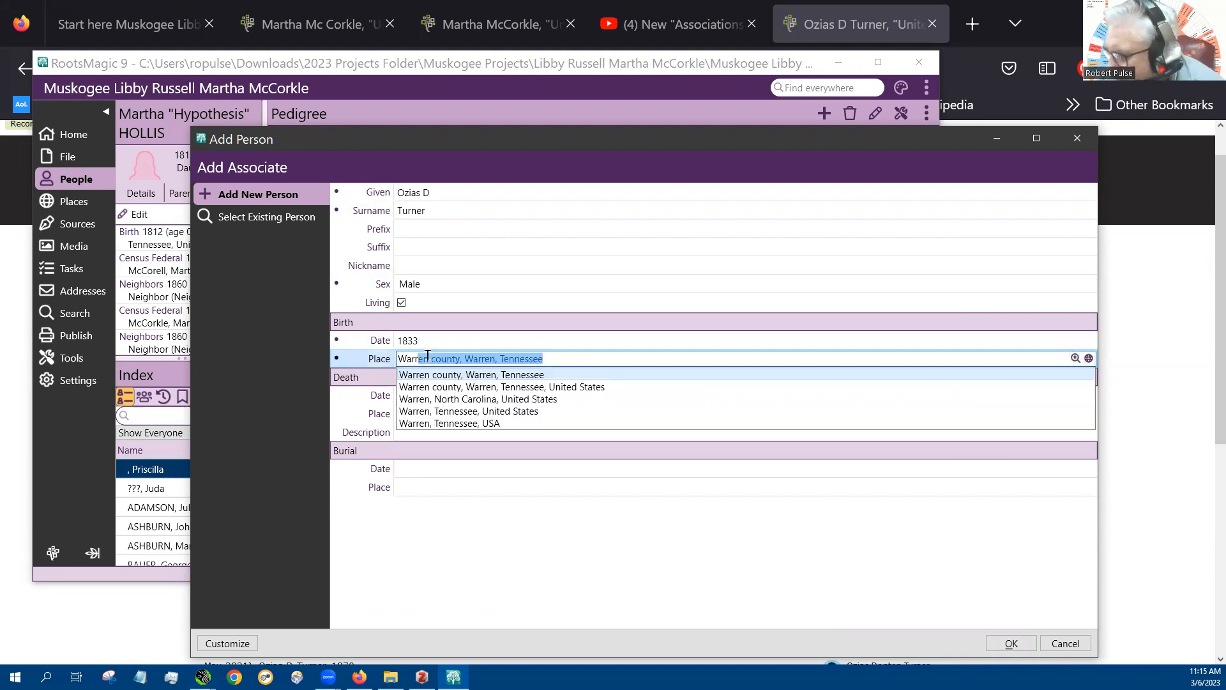
{"action": "left_click", "coordinate": [482, 412]}
Enter "x" as both the death date and the burial date, and save the new person as the second neighbor
{"action": "left_click", "coordinate": [435, 395]}
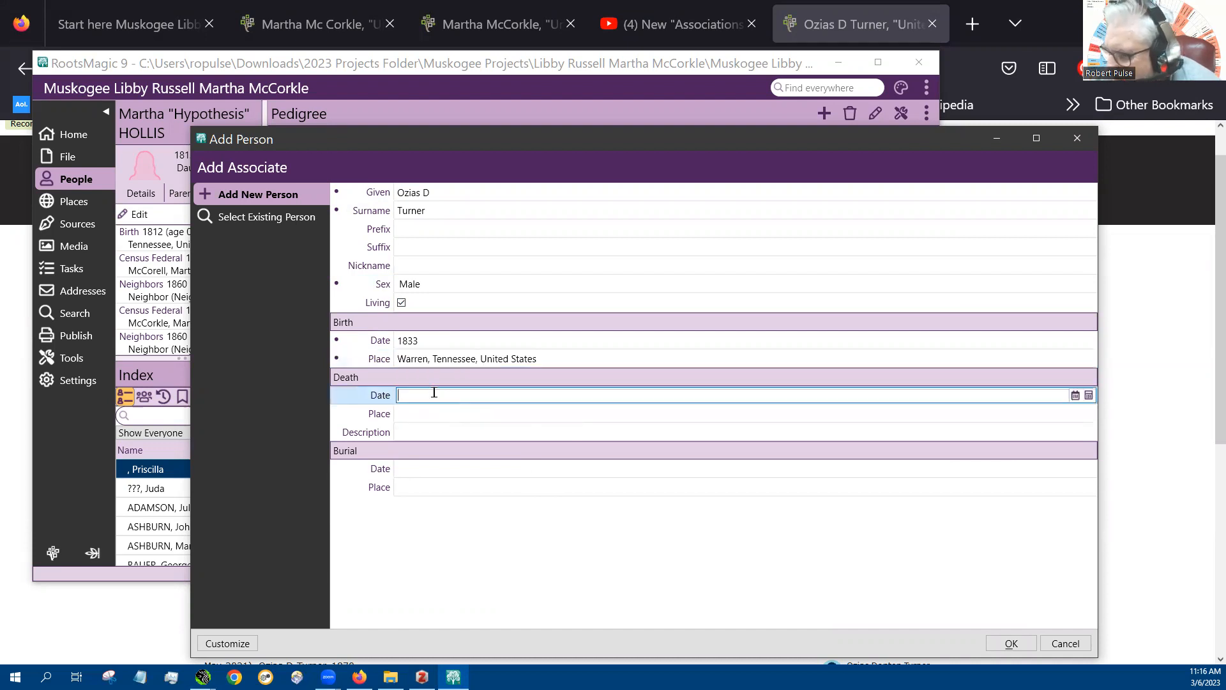
{"action": "type", "text": "x"}
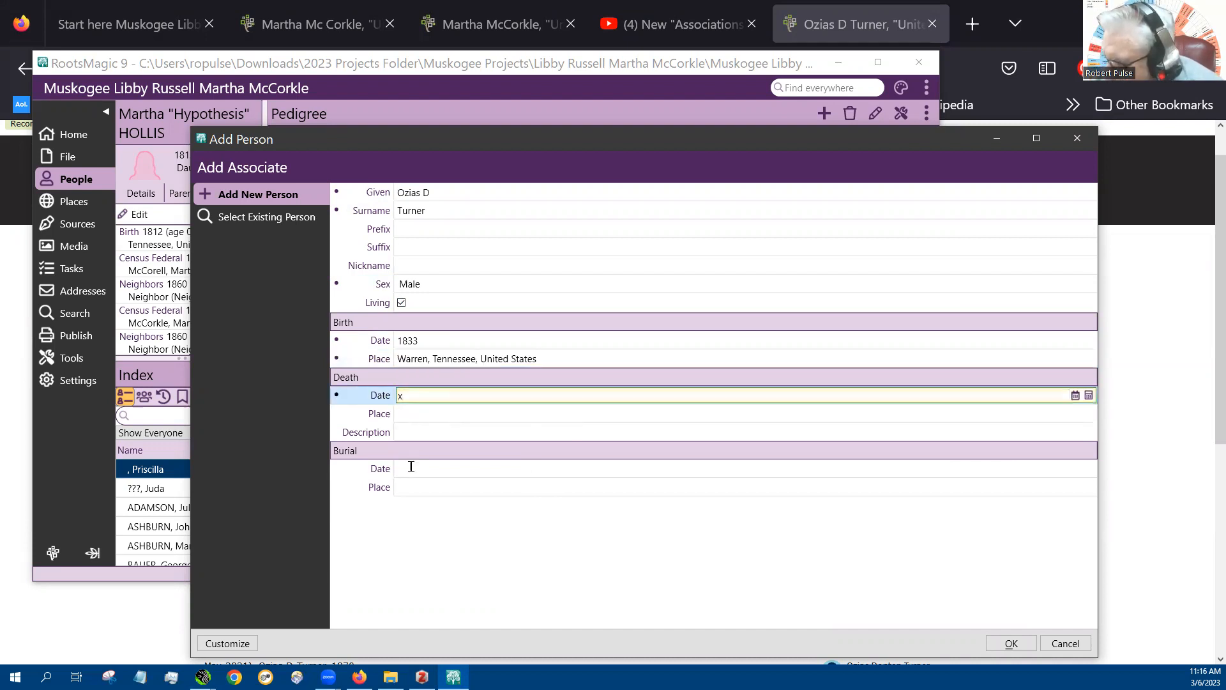
{"action": "left_click", "coordinate": [409, 468]}
{"action": "type", "text": "x"}
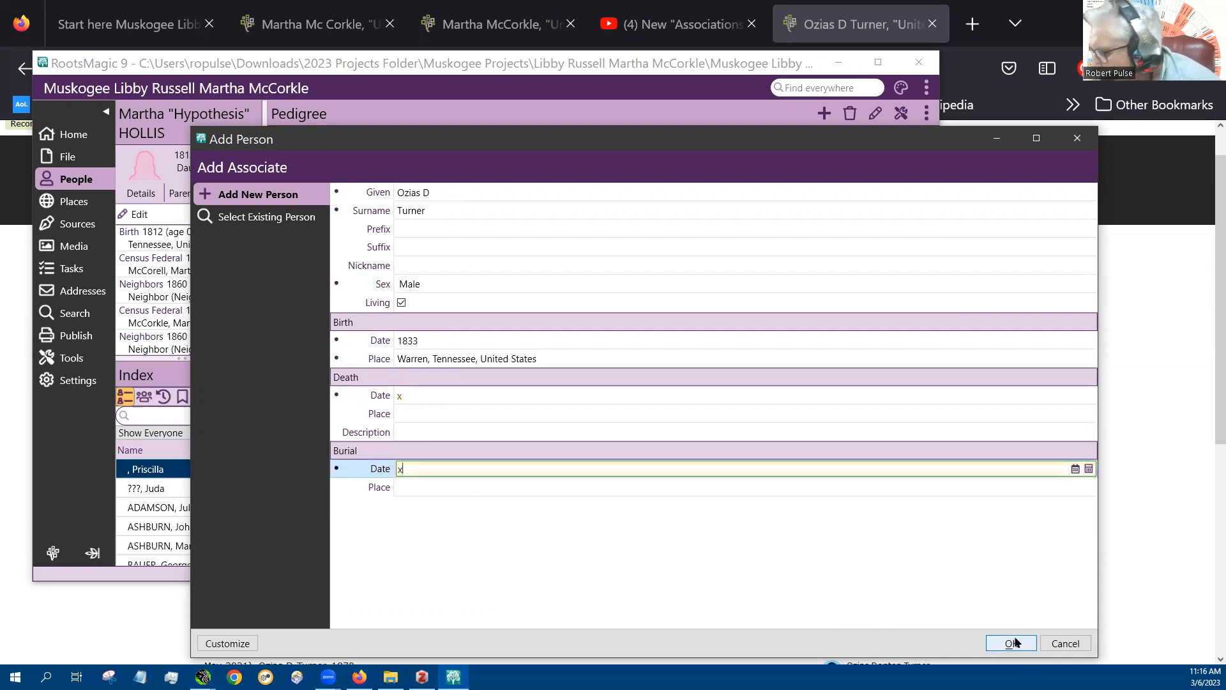
{"action": "left_click", "coordinate": [1012, 642]}
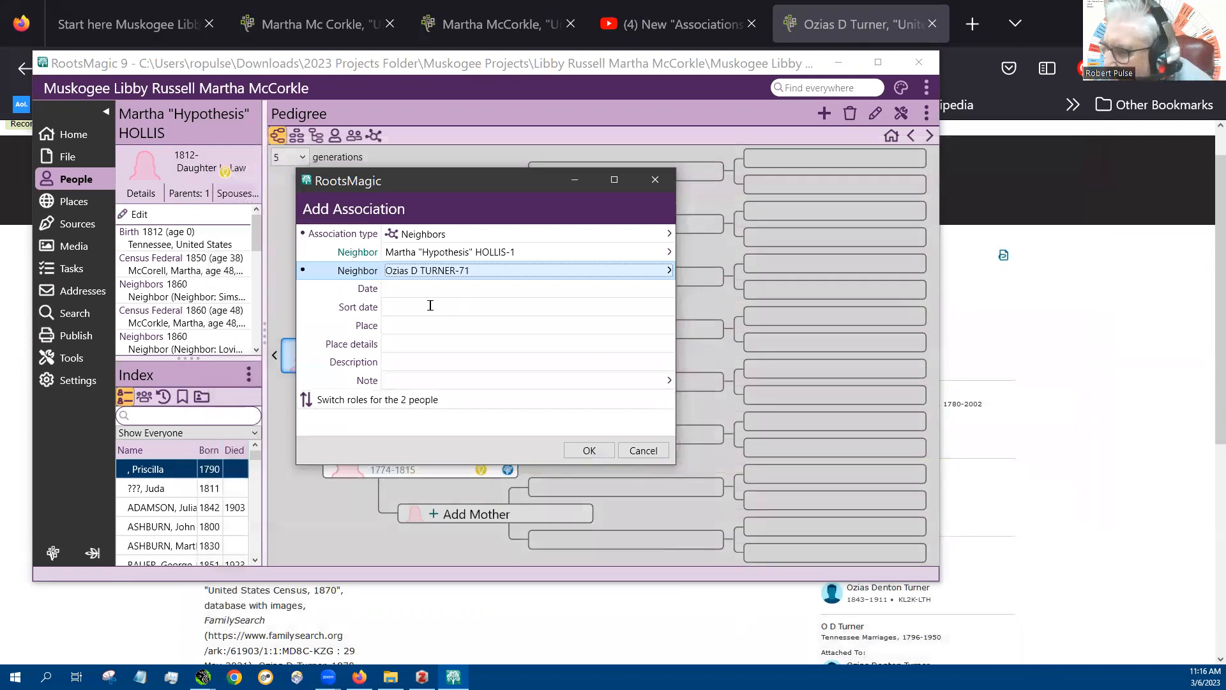
Set the association's date to 1870 and its place to Warren, Tennessee, United States, and save the association
{"action": "left_click", "coordinate": [415, 290]}
{"action": "type", "text": "1870"}
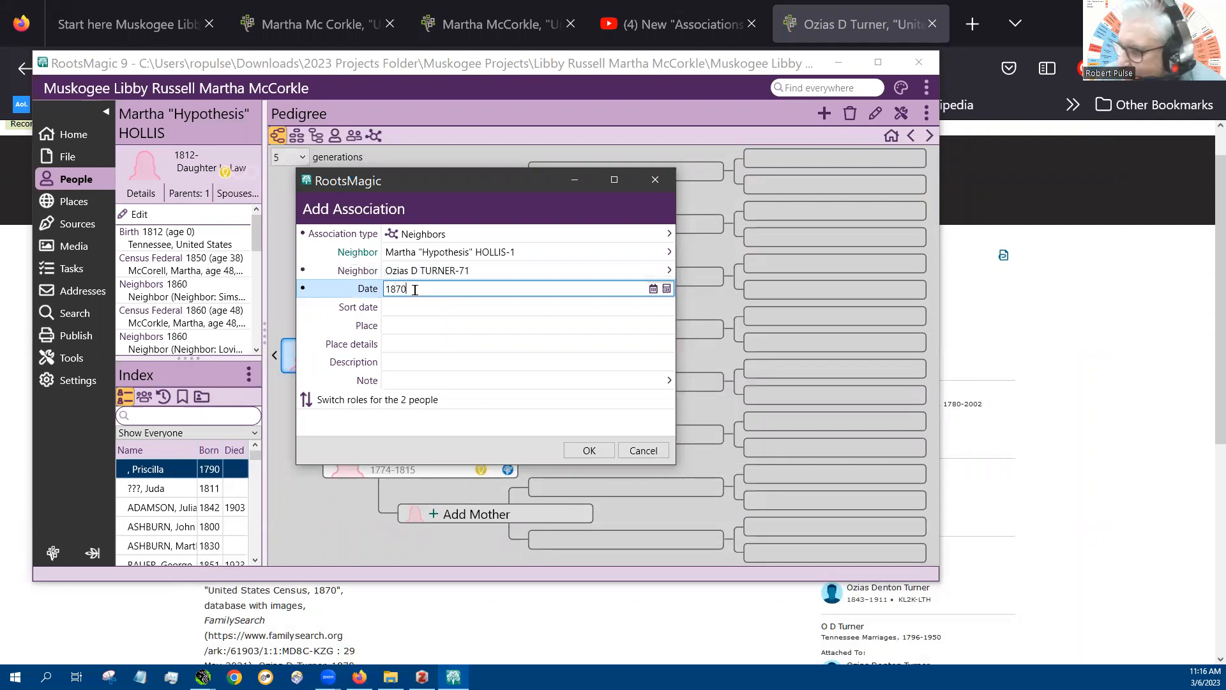
{"action": "left_click", "coordinate": [415, 325]}
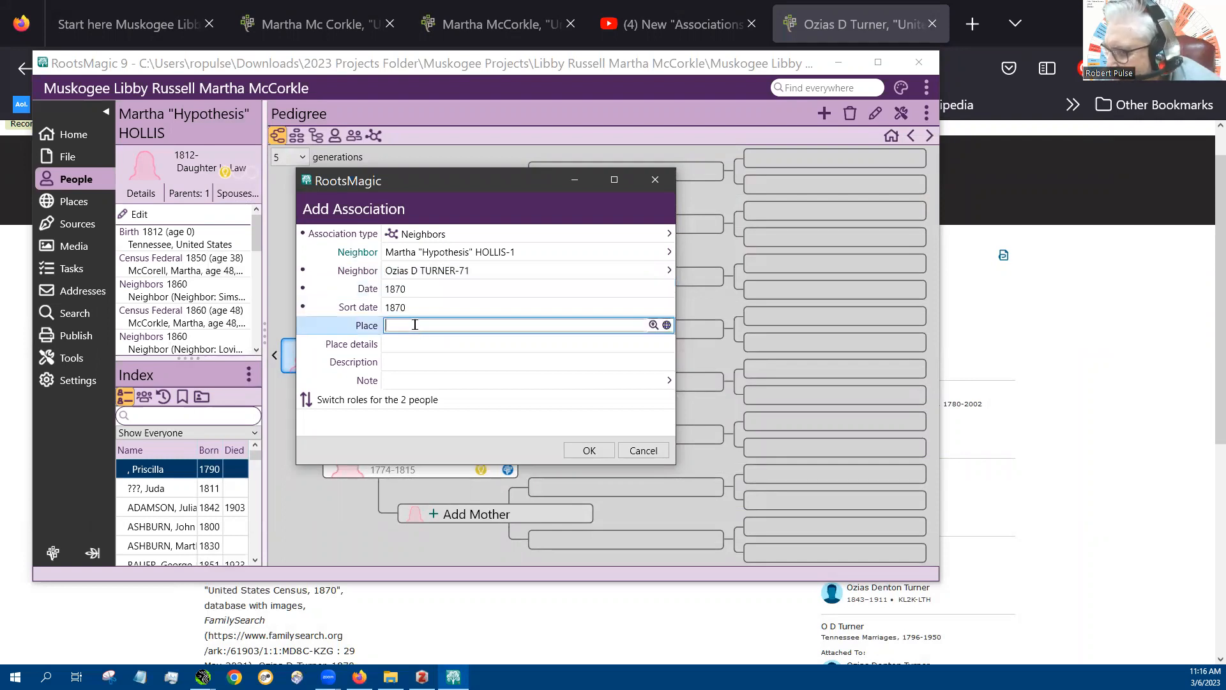
{"action": "type", "text": "Warren county, Warren, Tennessee"}
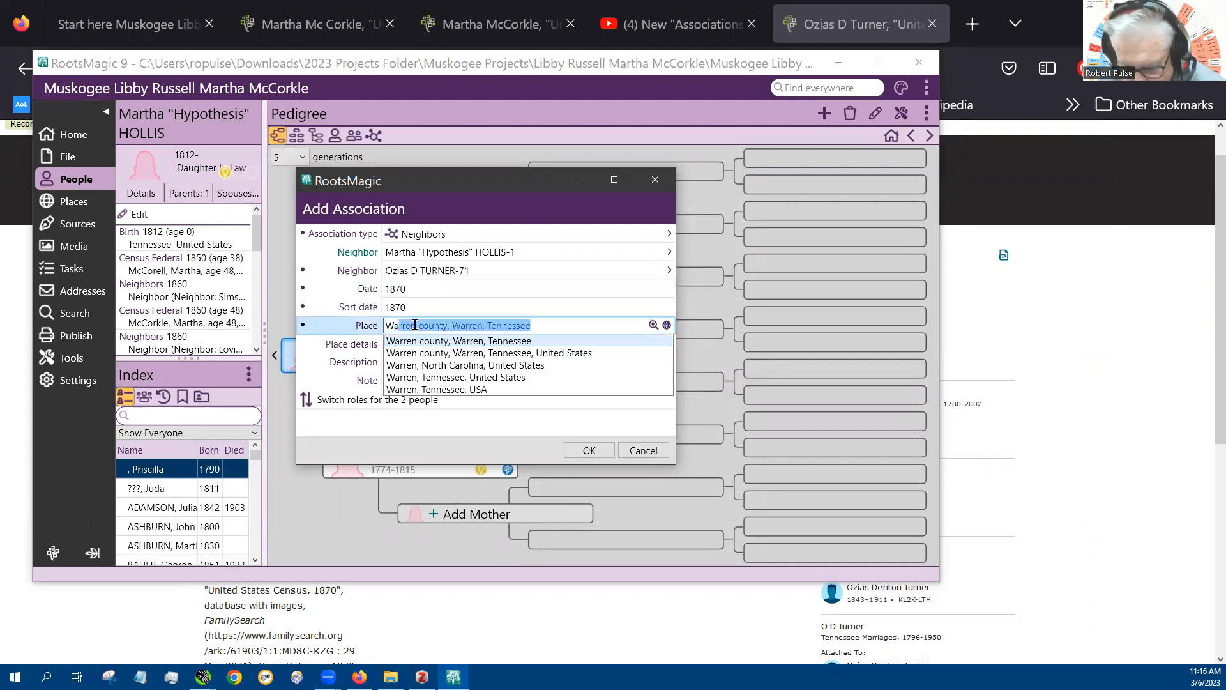
{"action": "left_click", "coordinate": [482, 377]}
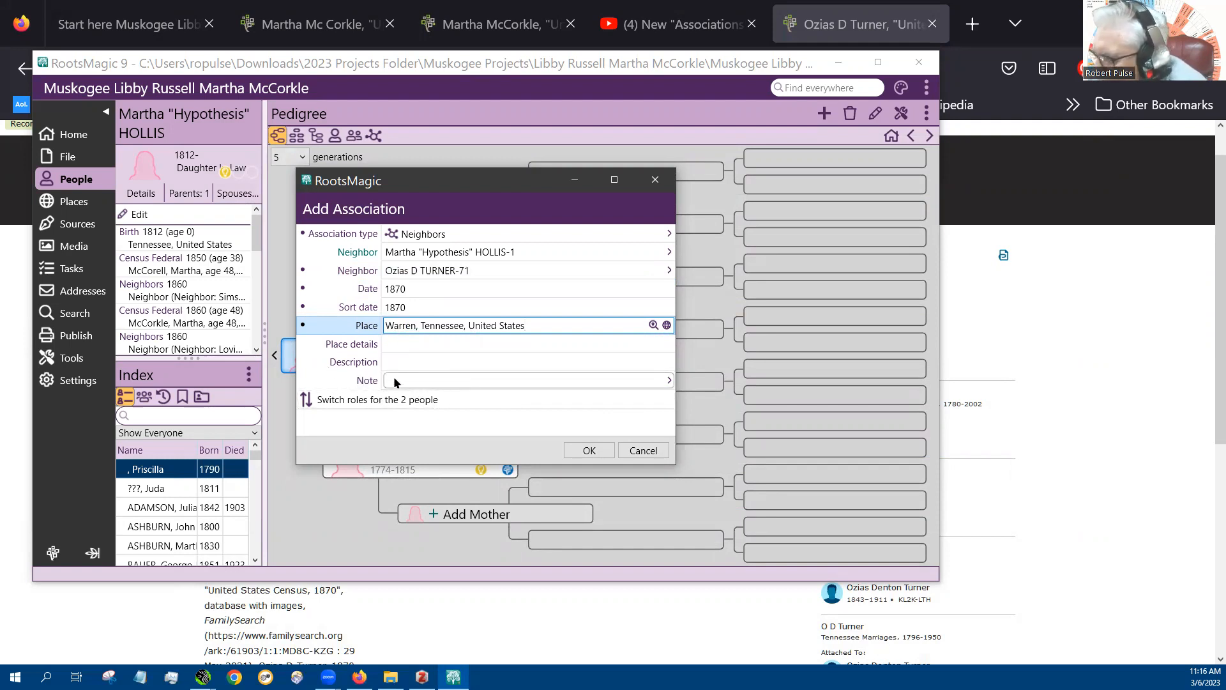
{"action": "left_click", "coordinate": [587, 451]}
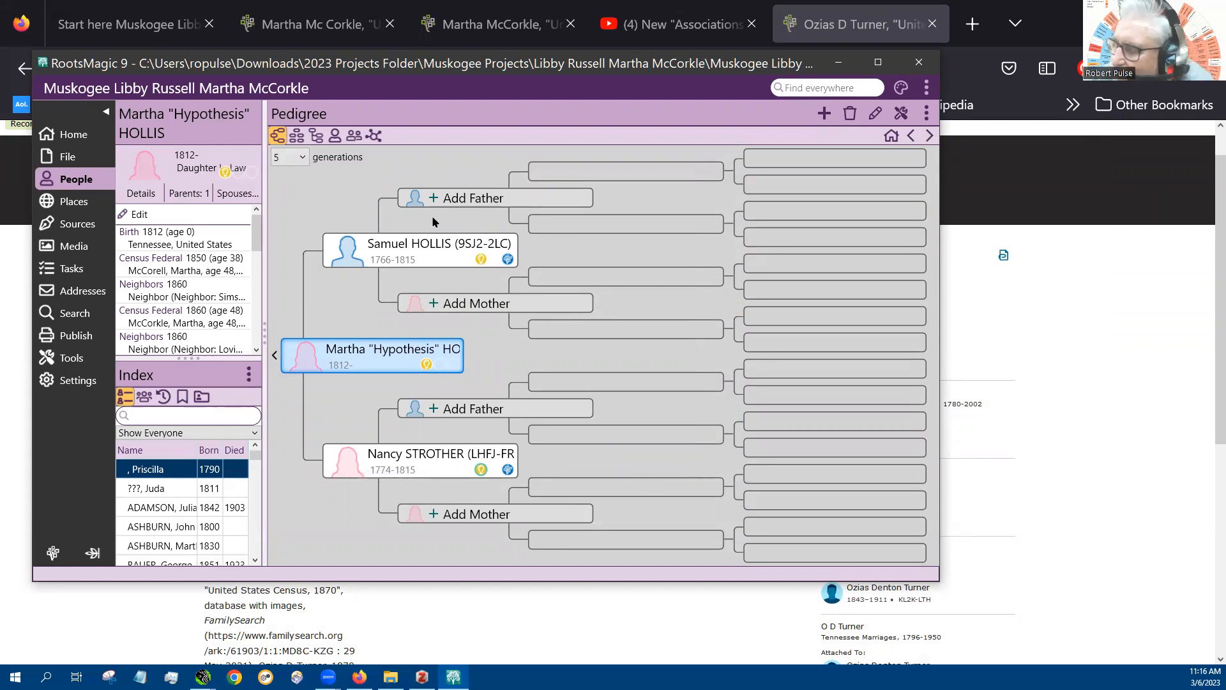
Find the newly added neighbor in the people list and show that person in the pedigree view
{"action": "left_click", "coordinate": [335, 134]}
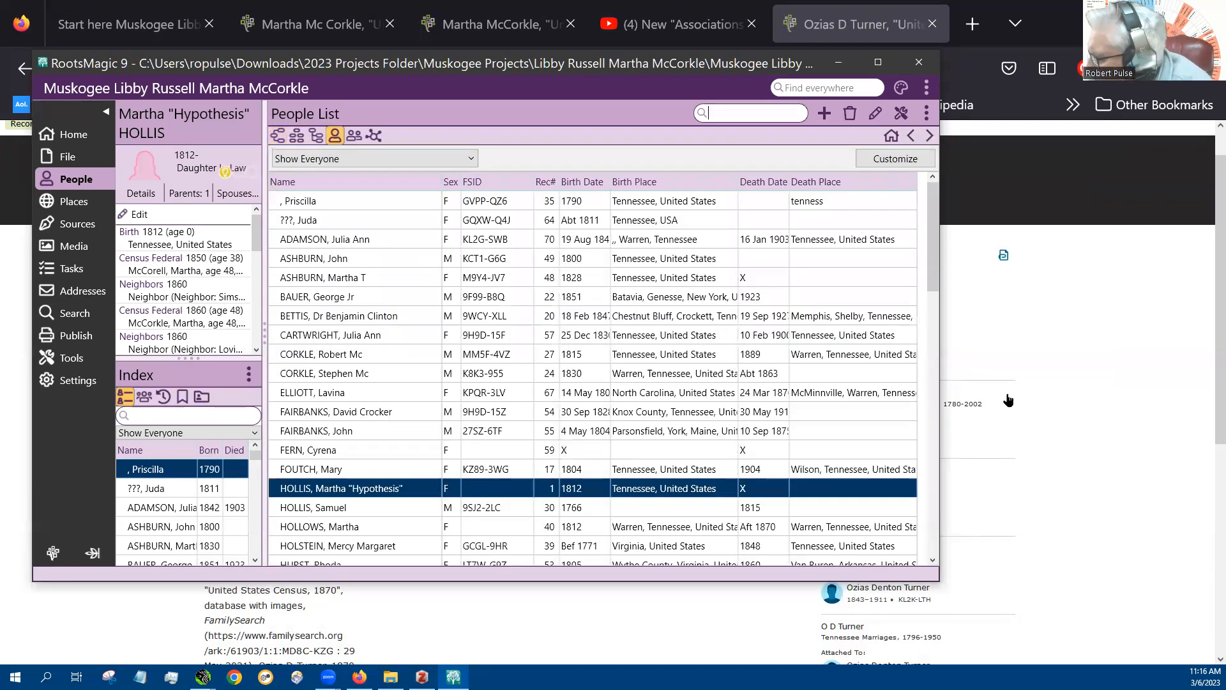
{"action": "left_click_drag", "start_coordinate": [937, 206], "coordinate": [905, 442]}
{"action": "left_click", "coordinate": [328, 491]}
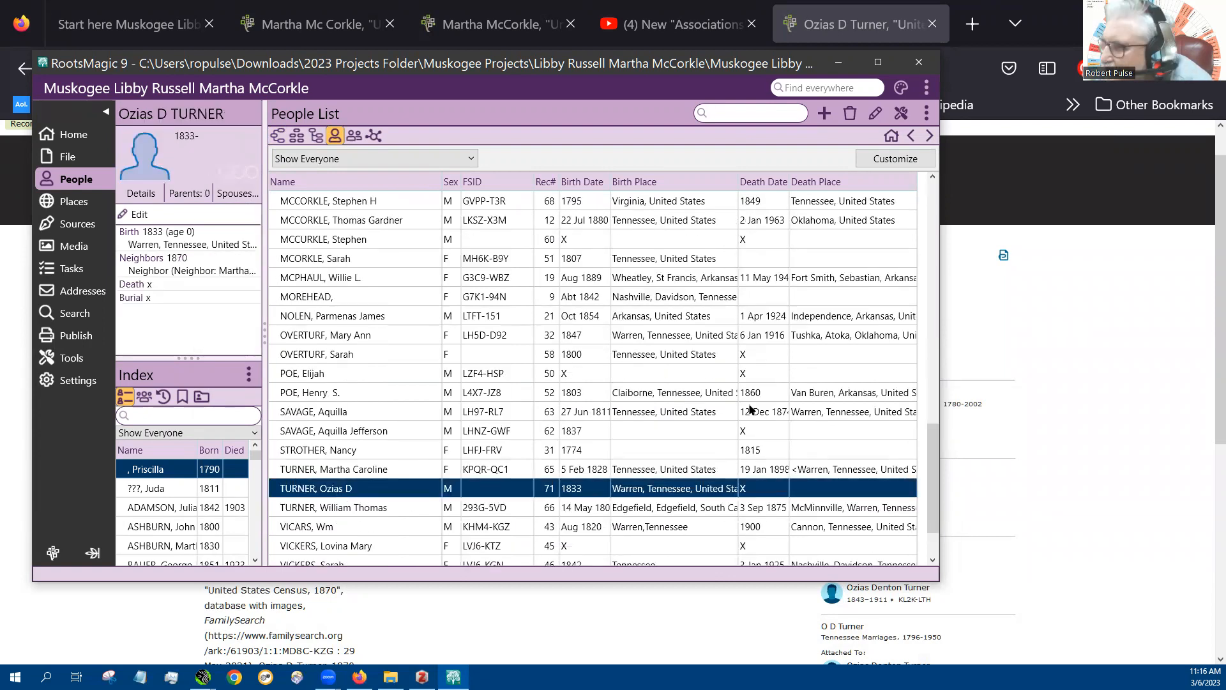
{"action": "left_click", "coordinate": [276, 137]}
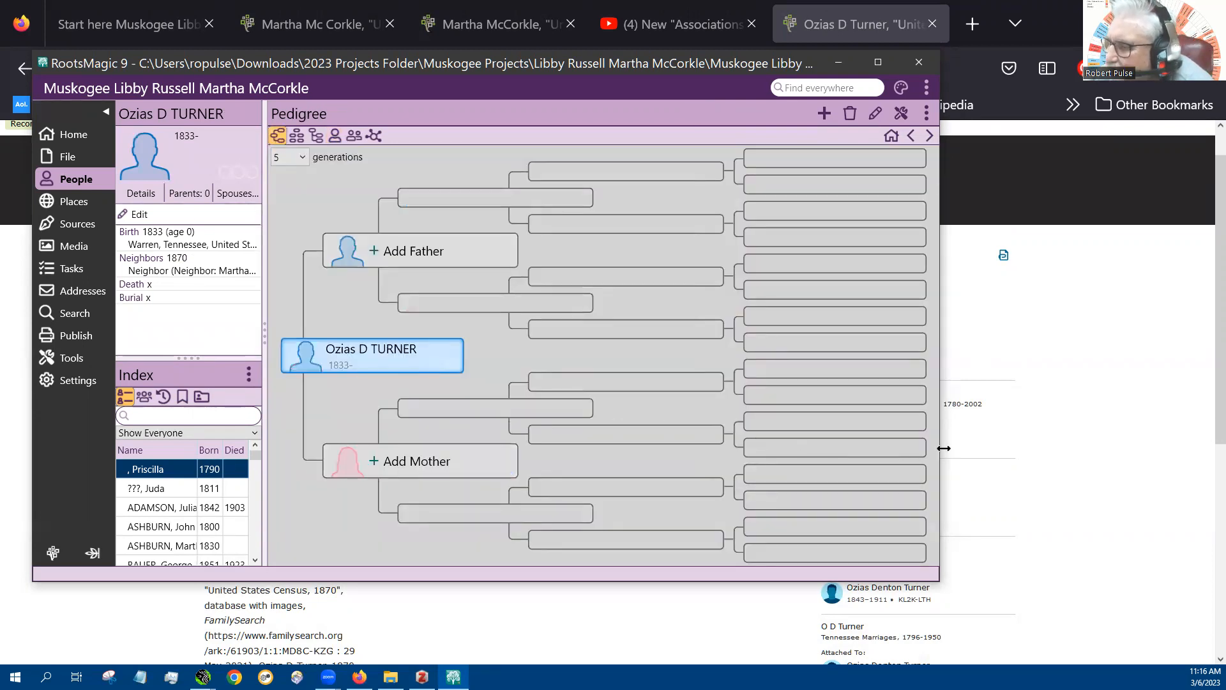
Open the FamilySearch Person Tools for the new neighbor and set the search for more matches to Search by ID
{"action": "mouse_move", "coordinate": [453, 370]}
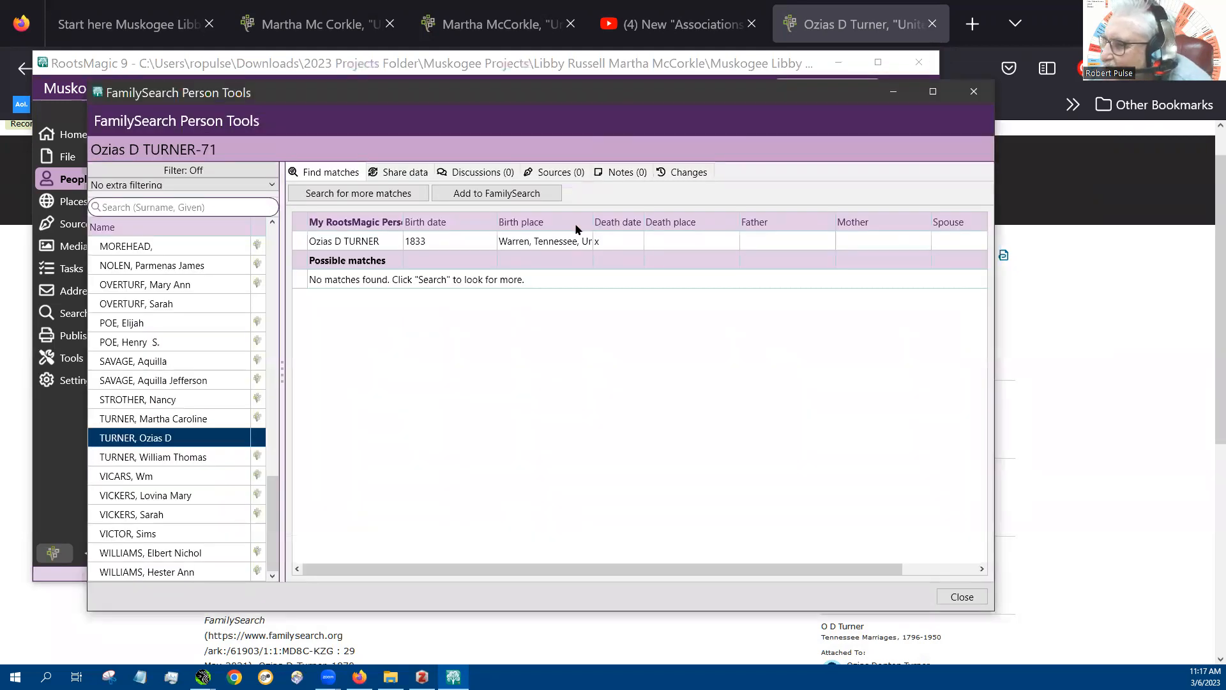
{"action": "left_click", "coordinate": [370, 194]}
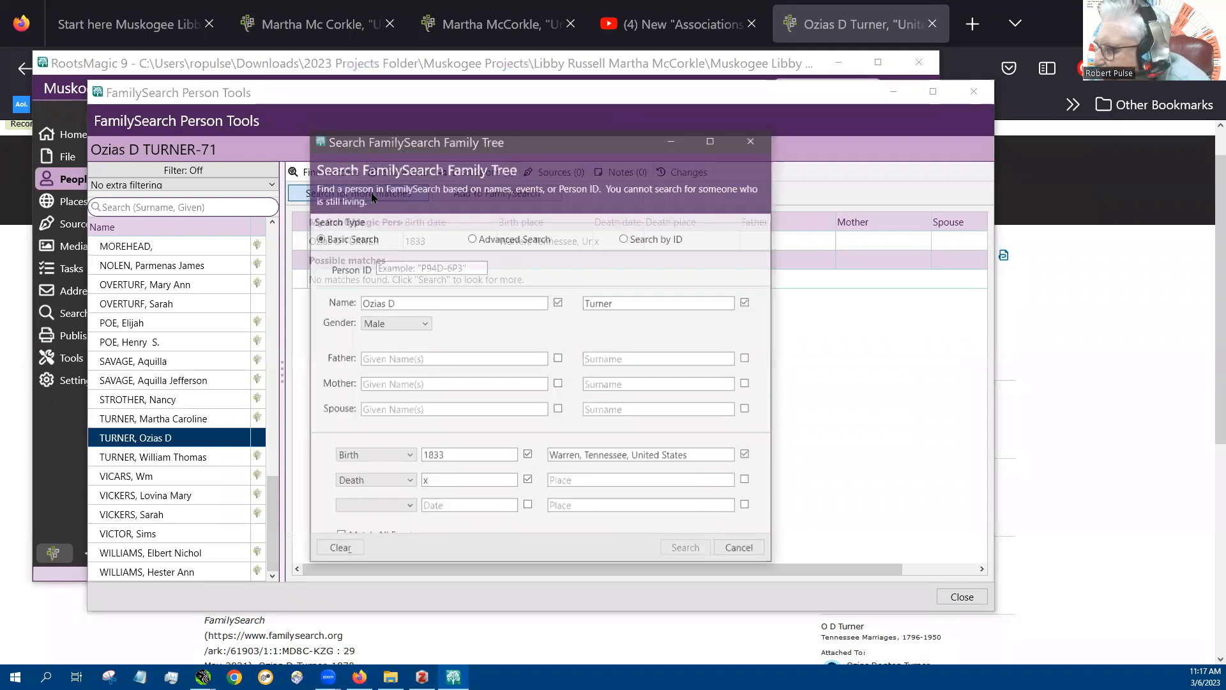
{"action": "left_click", "coordinate": [625, 238]}
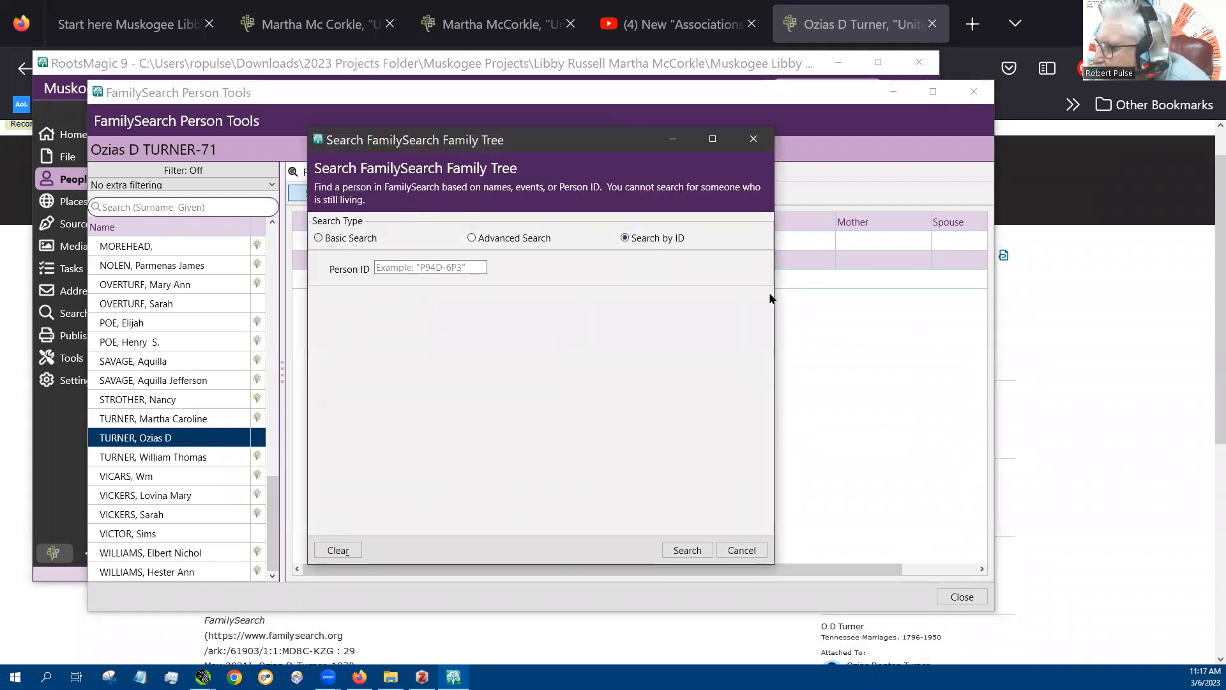
Switch to Firefox, copy the person ID attached to the 1870 census record, and return to RootsMagic
{"action": "left_click", "coordinate": [865, 21]}
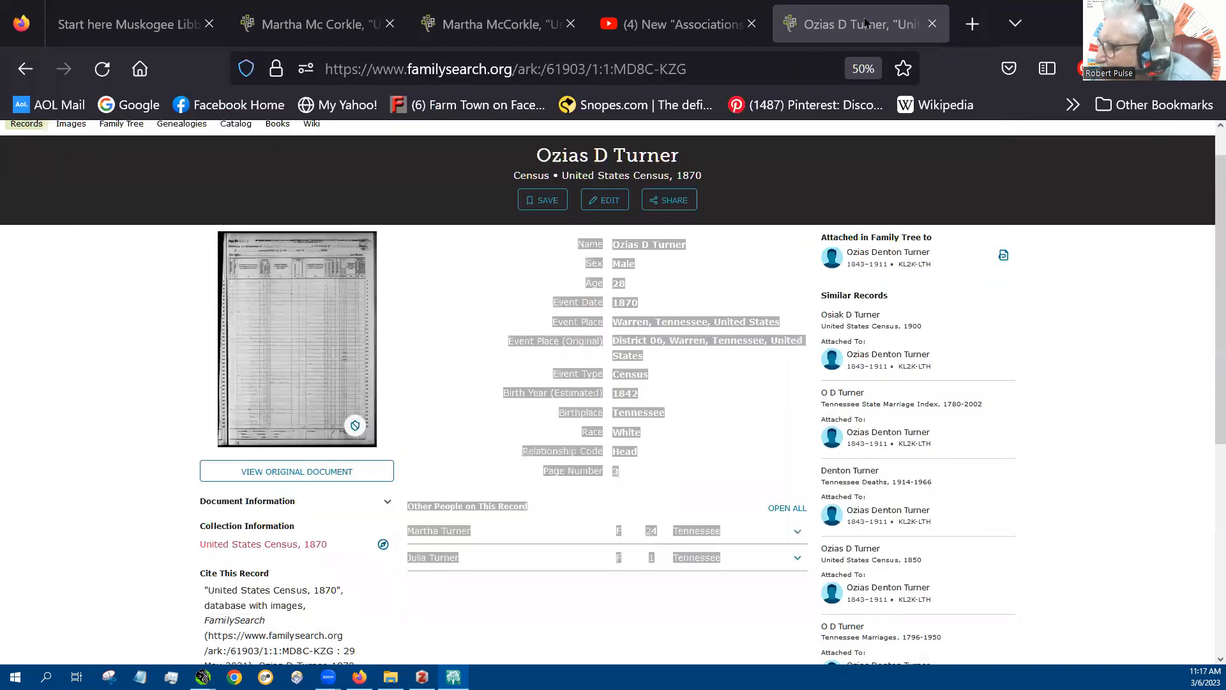
{"action": "left_click", "coordinate": [917, 264]}
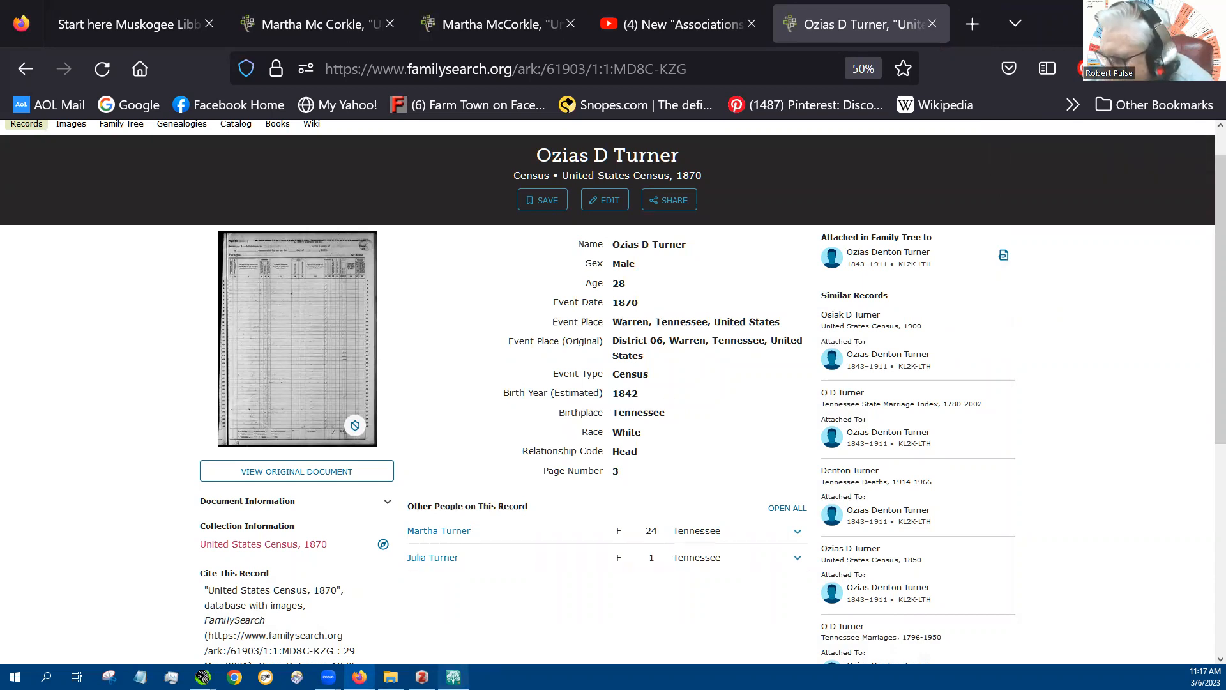
{"action": "left_click", "coordinate": [453, 677]}
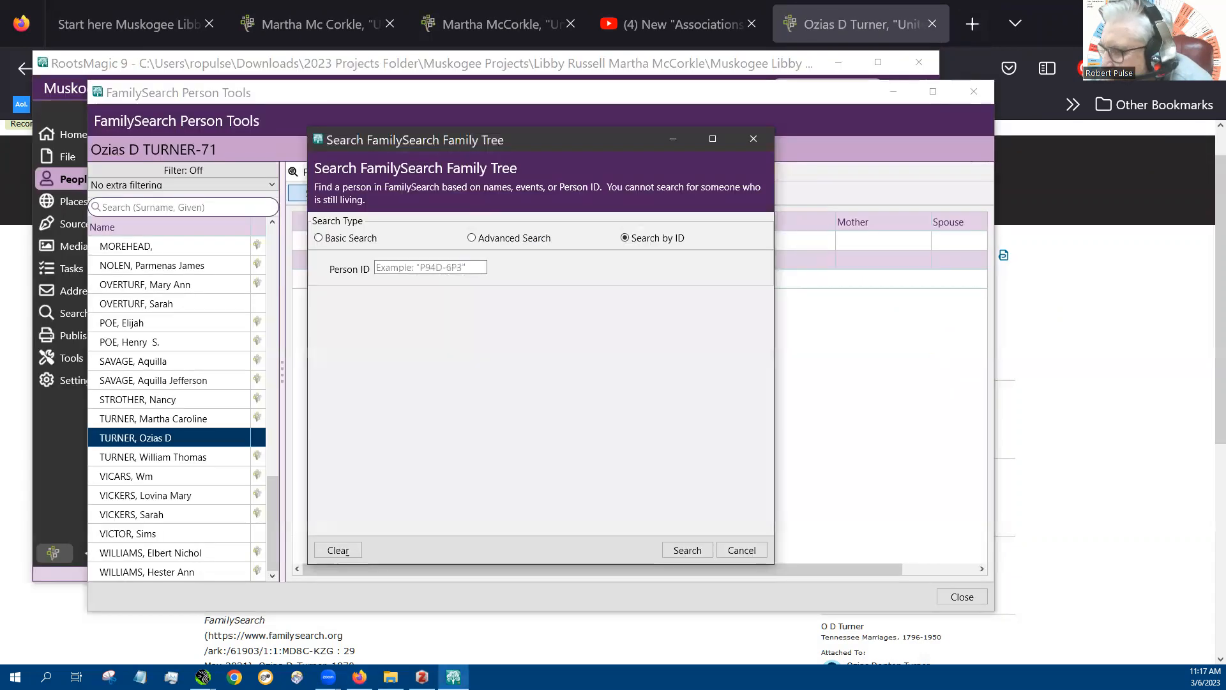
Search FamilySearch Family Tree with the copied person ID and match the found person to the RootsMagic neighbor
{"action": "right_click", "coordinate": [407, 271]}
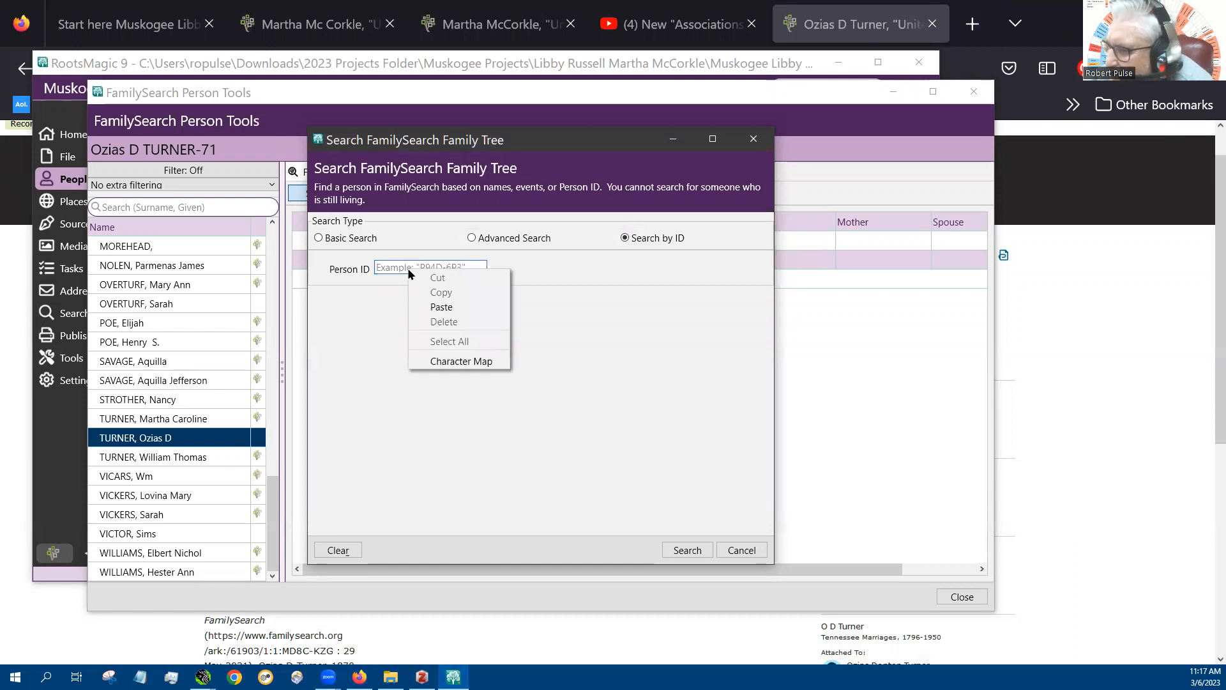
{"action": "left_click", "coordinate": [440, 306]}
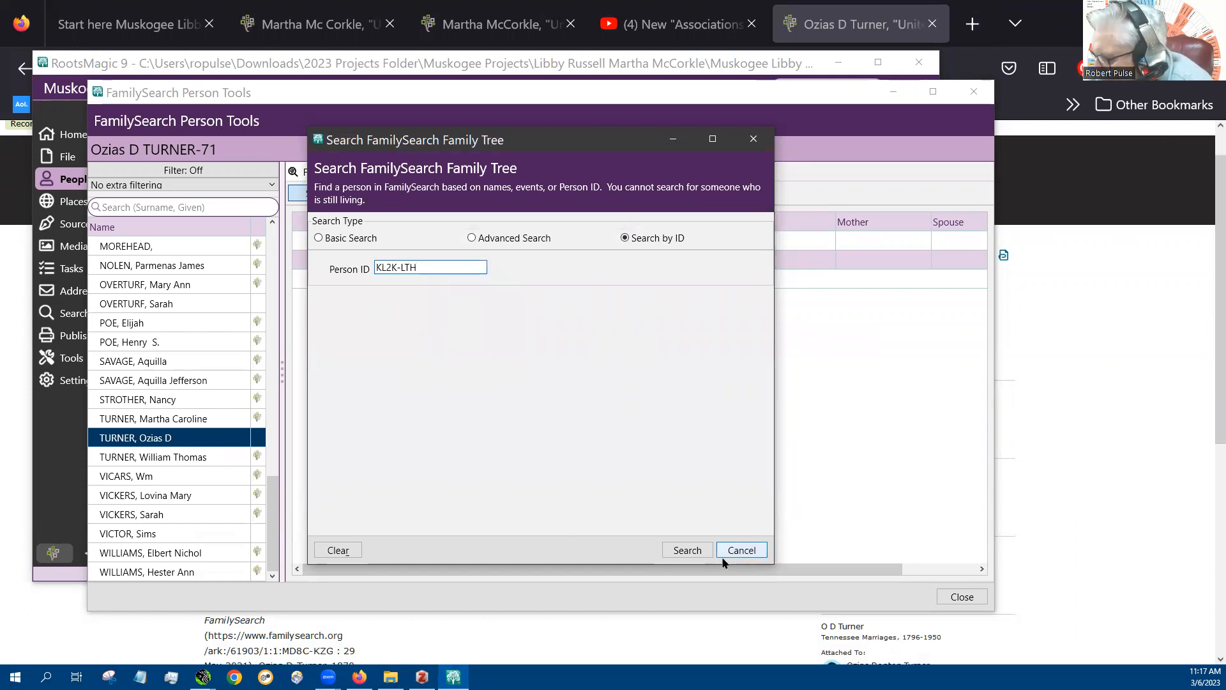
{"action": "left_click", "coordinate": [687, 550]}
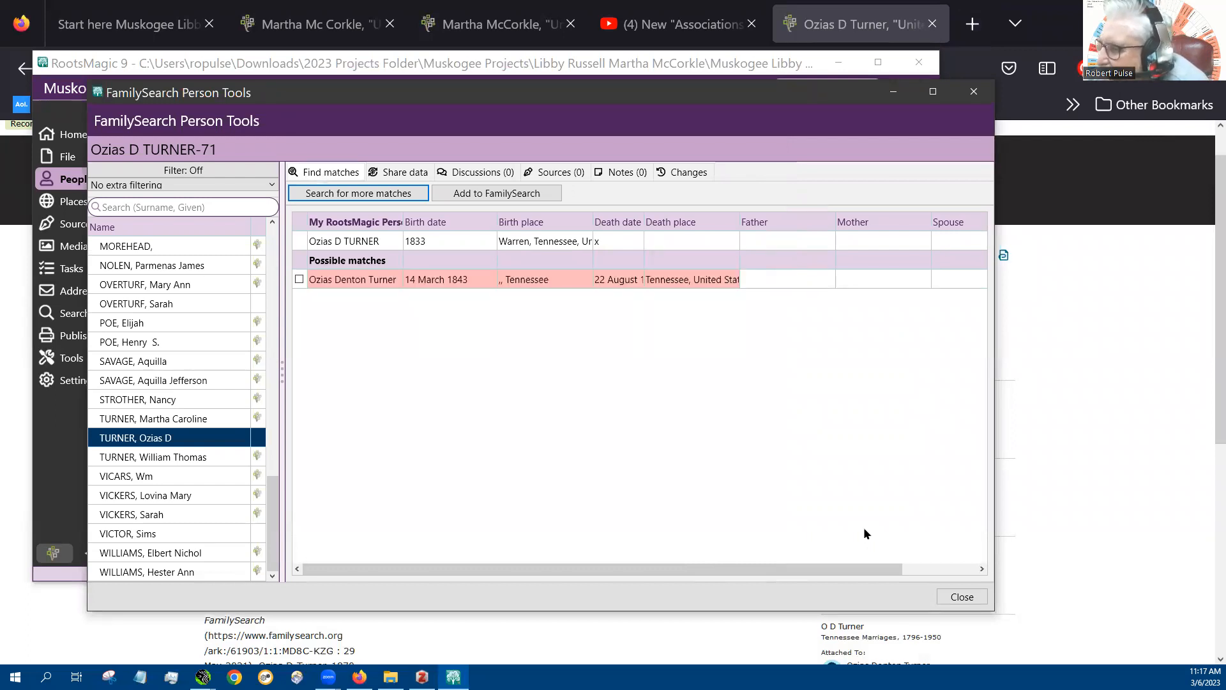
{"action": "left_click", "coordinate": [299, 279]}
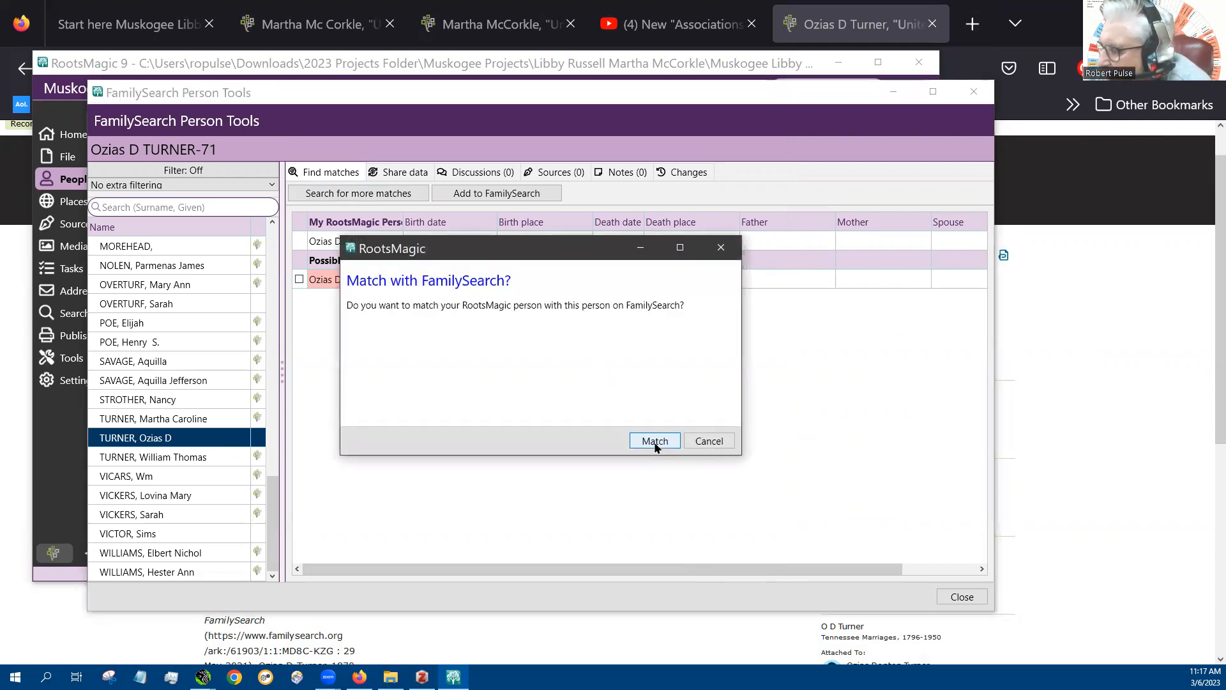
{"action": "left_click", "coordinate": [654, 441]}
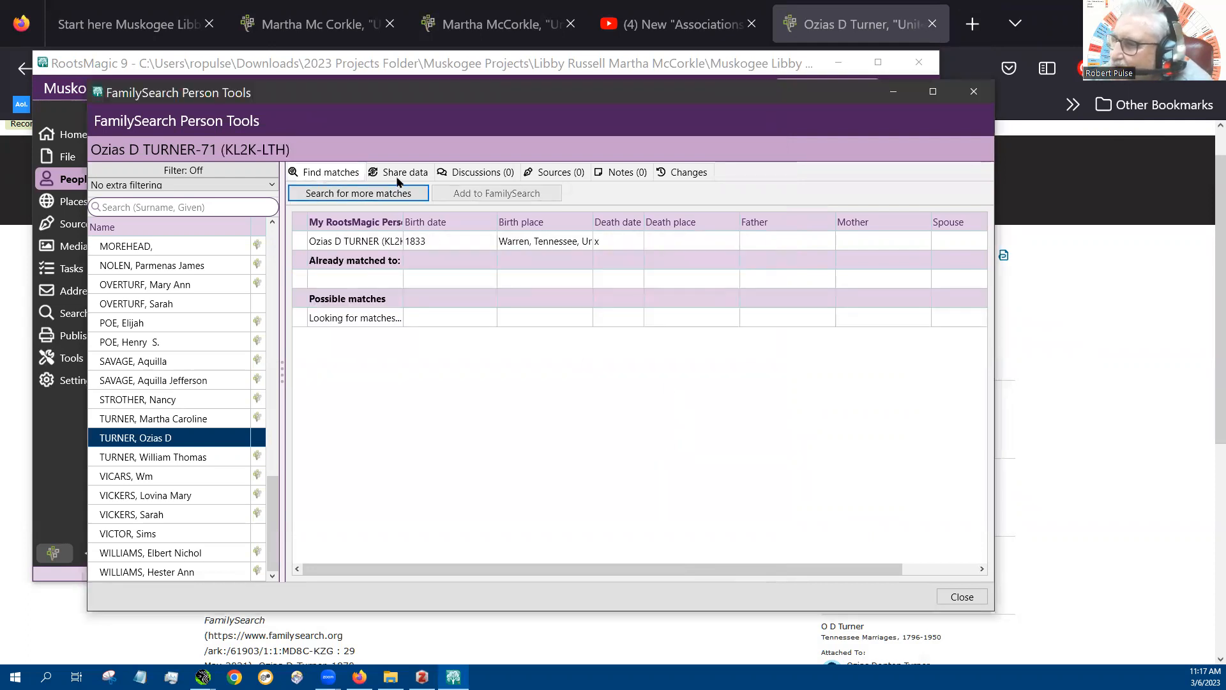
In the shared data comparison, replace the neighbor's RootsMagic name and birth fact with the FamilySearch versions
{"action": "left_click", "coordinate": [398, 172]}
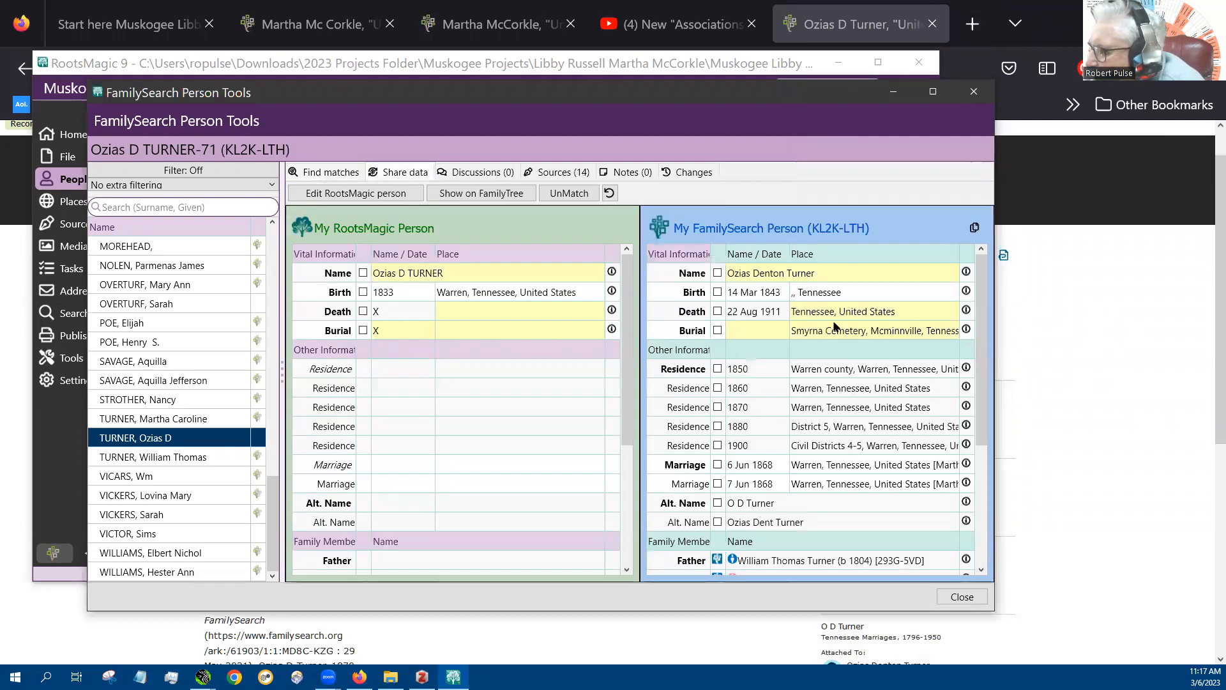
{"action": "left_click", "coordinate": [716, 273]}
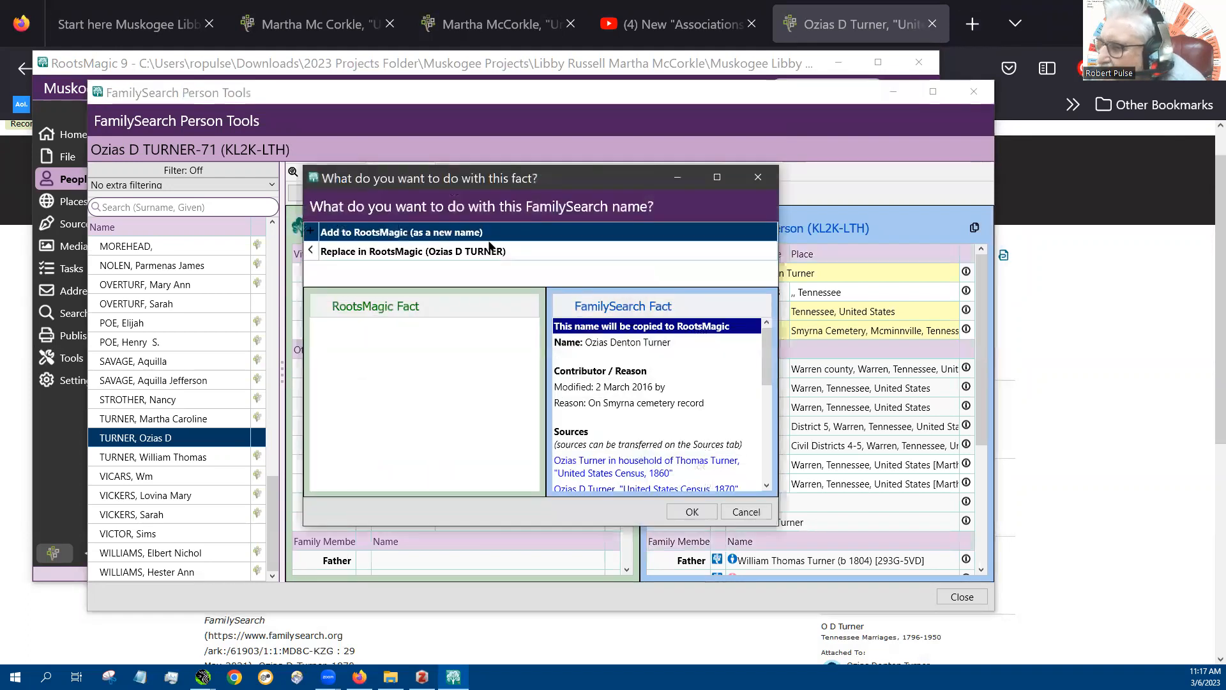
{"action": "left_click", "coordinate": [475, 256]}
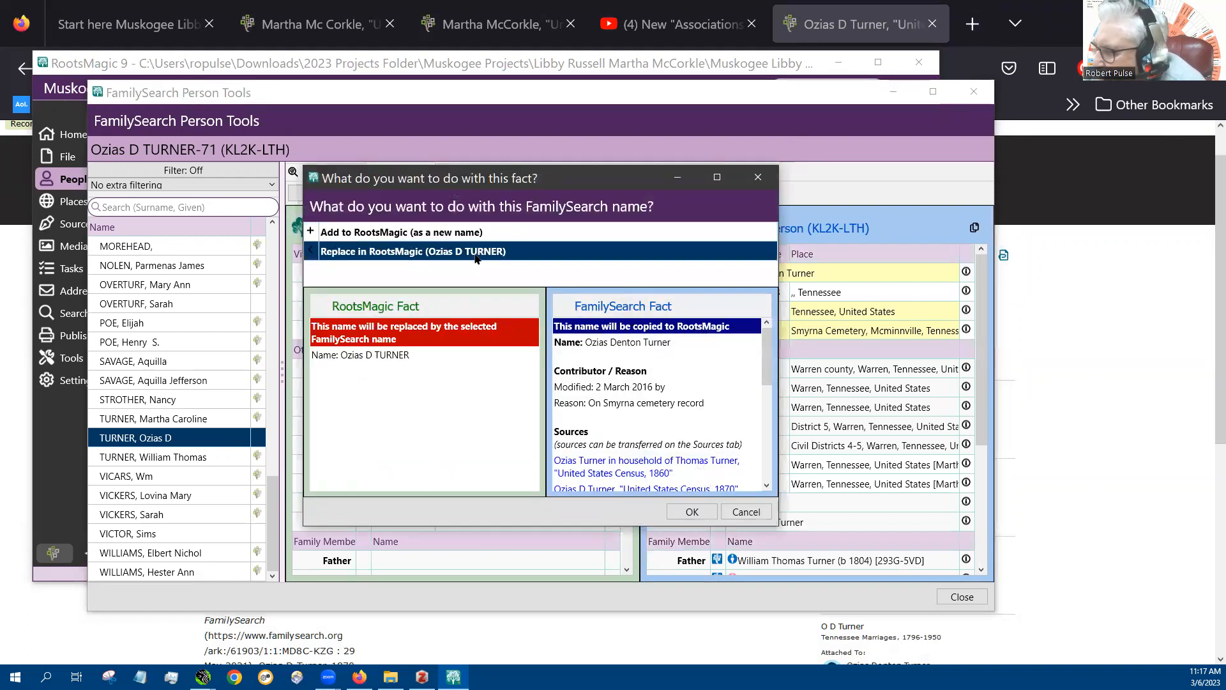
{"action": "left_click", "coordinate": [694, 514]}
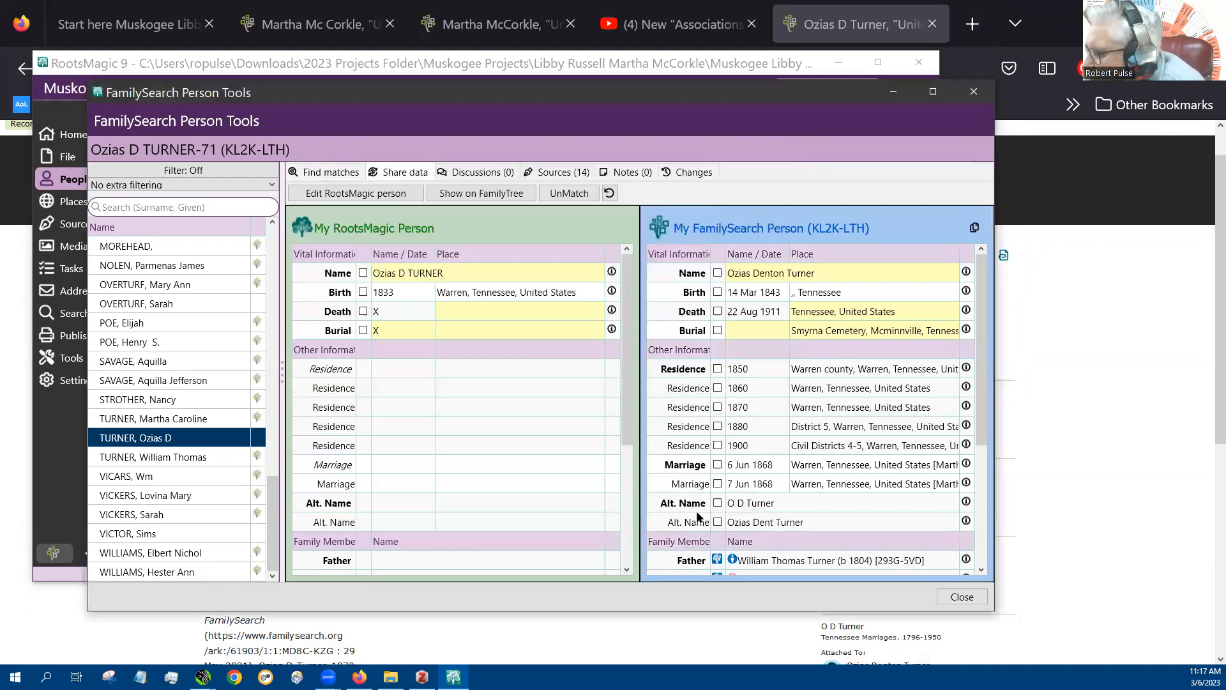
{"action": "left_click", "coordinate": [717, 292]}
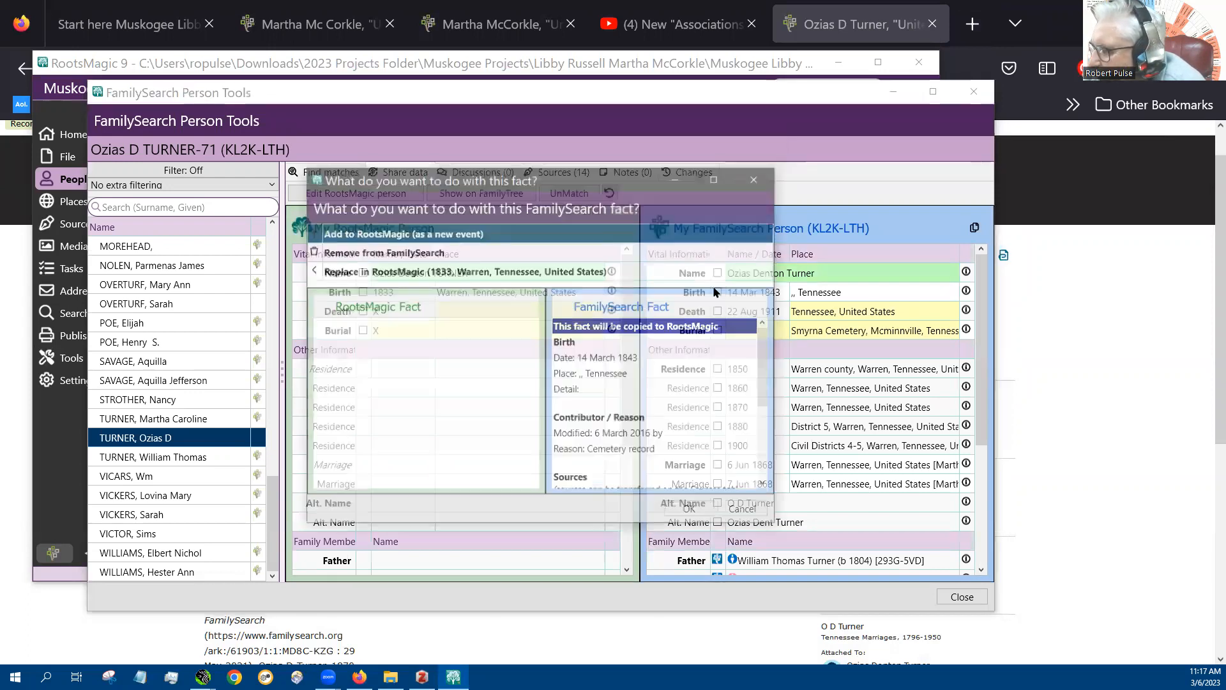
{"action": "left_click", "coordinate": [463, 270]}
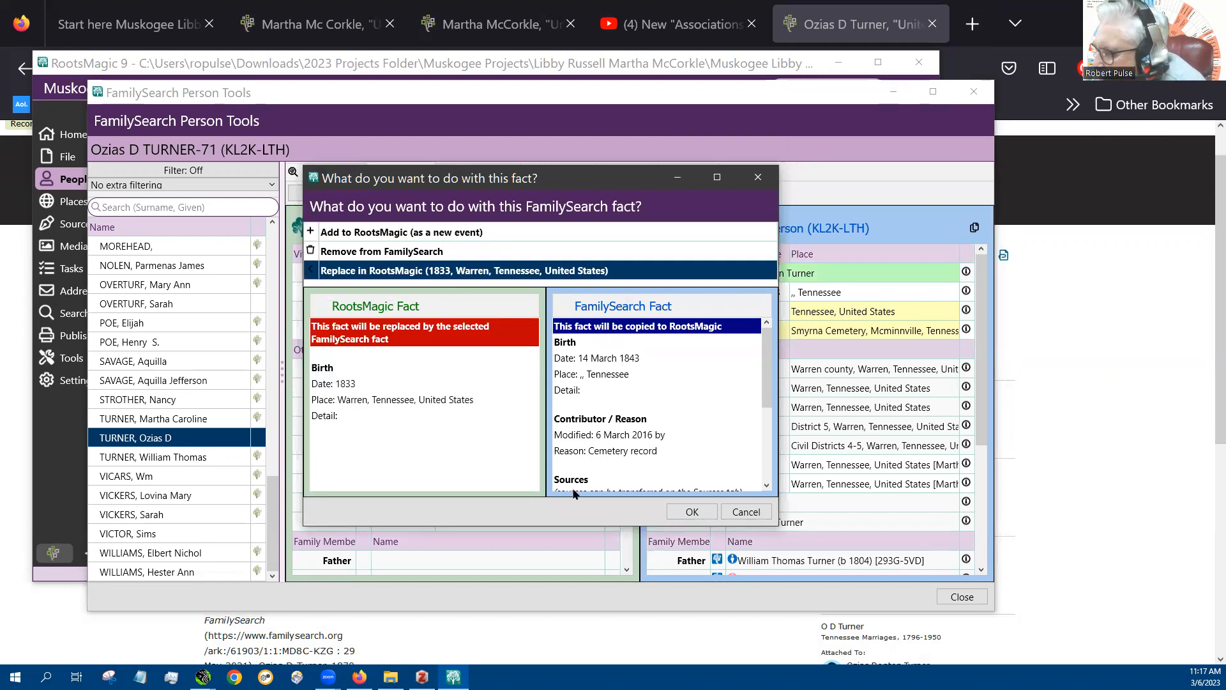
{"action": "left_click", "coordinate": [692, 512]}
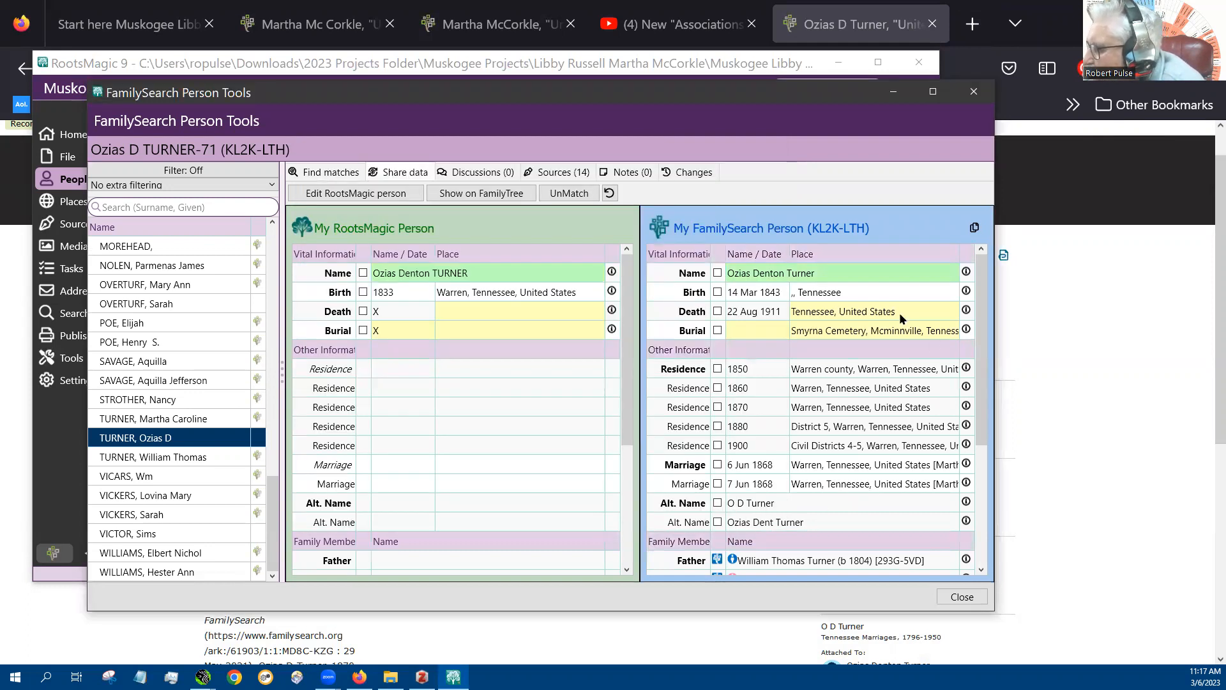
Replace the neighbor's RootsMagic death and burial facts with the FamilySearch death of 22 August 1911 and burial at Smyrna Cemetery
{"action": "left_click", "coordinate": [717, 312]}
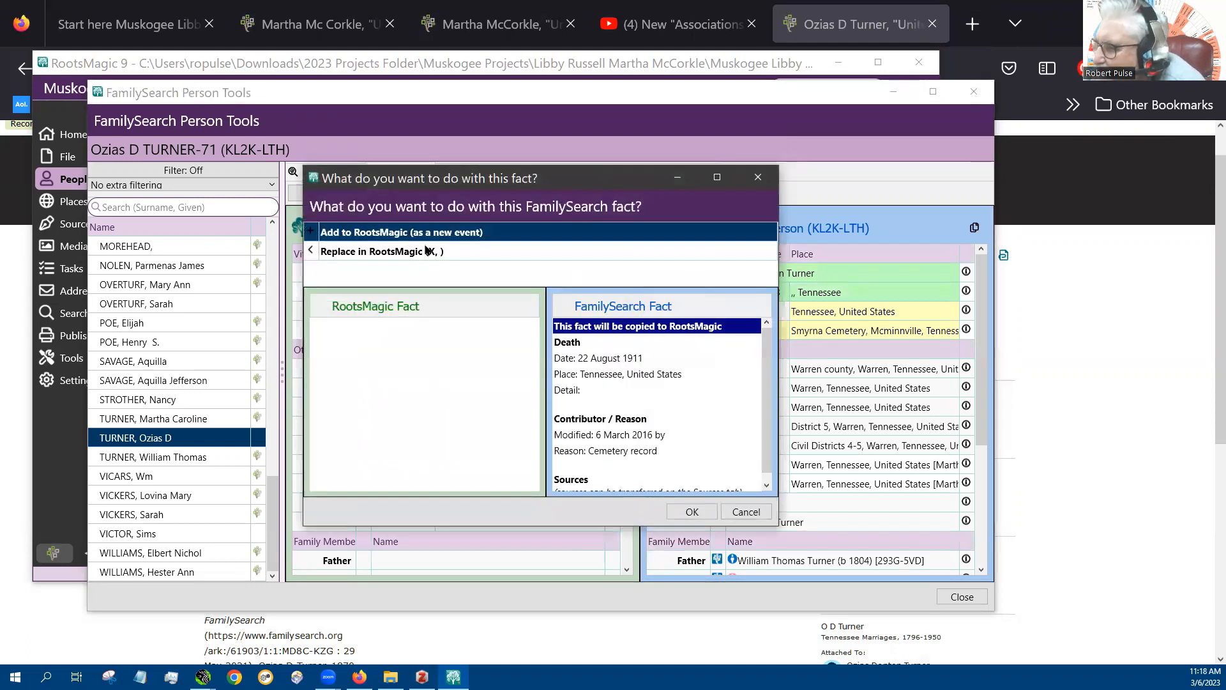
{"action": "left_click", "coordinate": [427, 251]}
{"action": "left_click", "coordinate": [696, 512]}
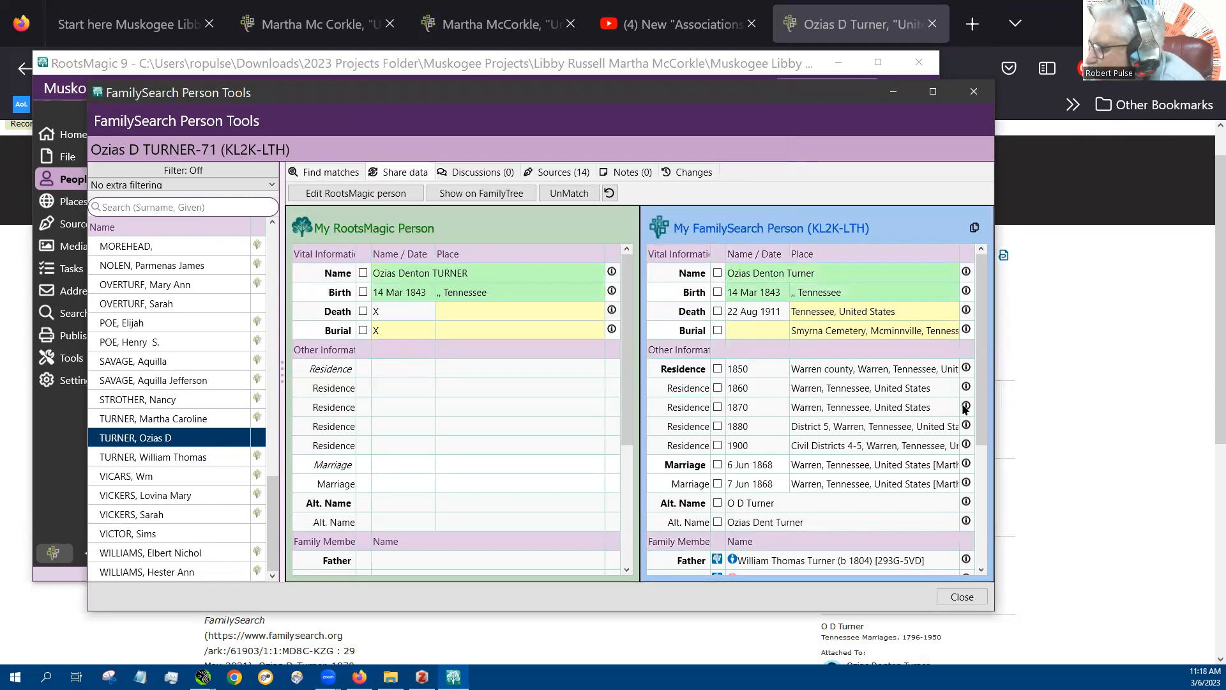
{"action": "left_click", "coordinate": [718, 330]}
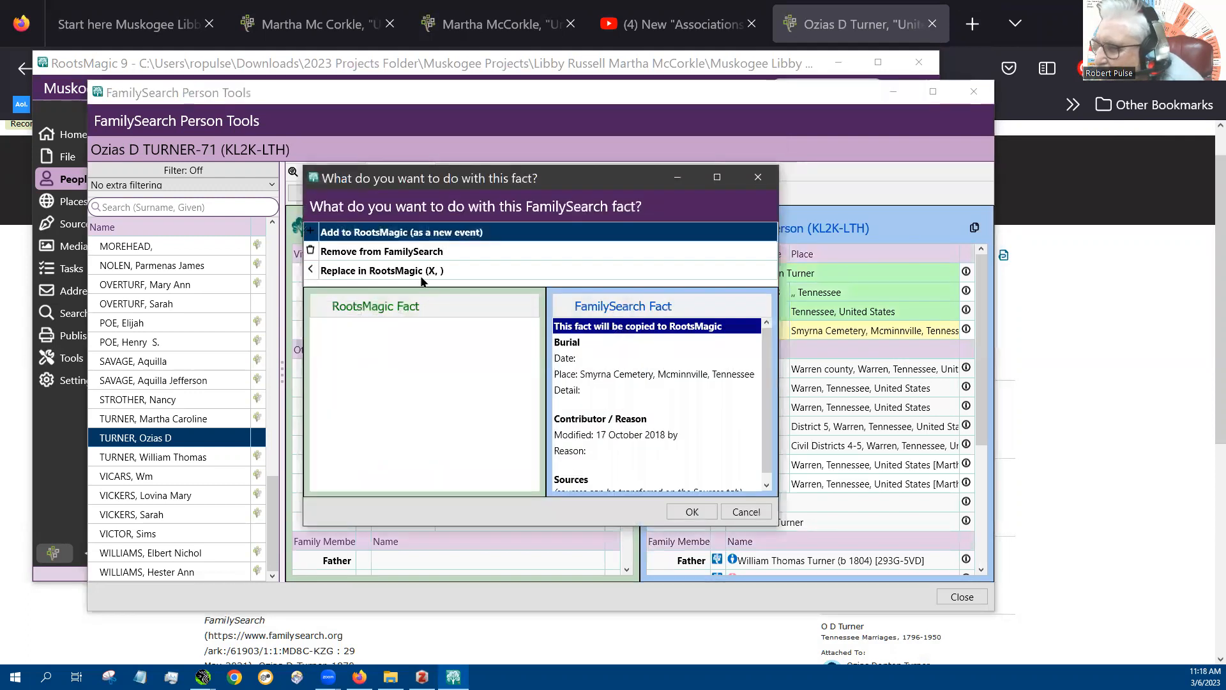
{"action": "left_click", "coordinate": [420, 274]}
{"action": "left_click", "coordinate": [696, 514]}
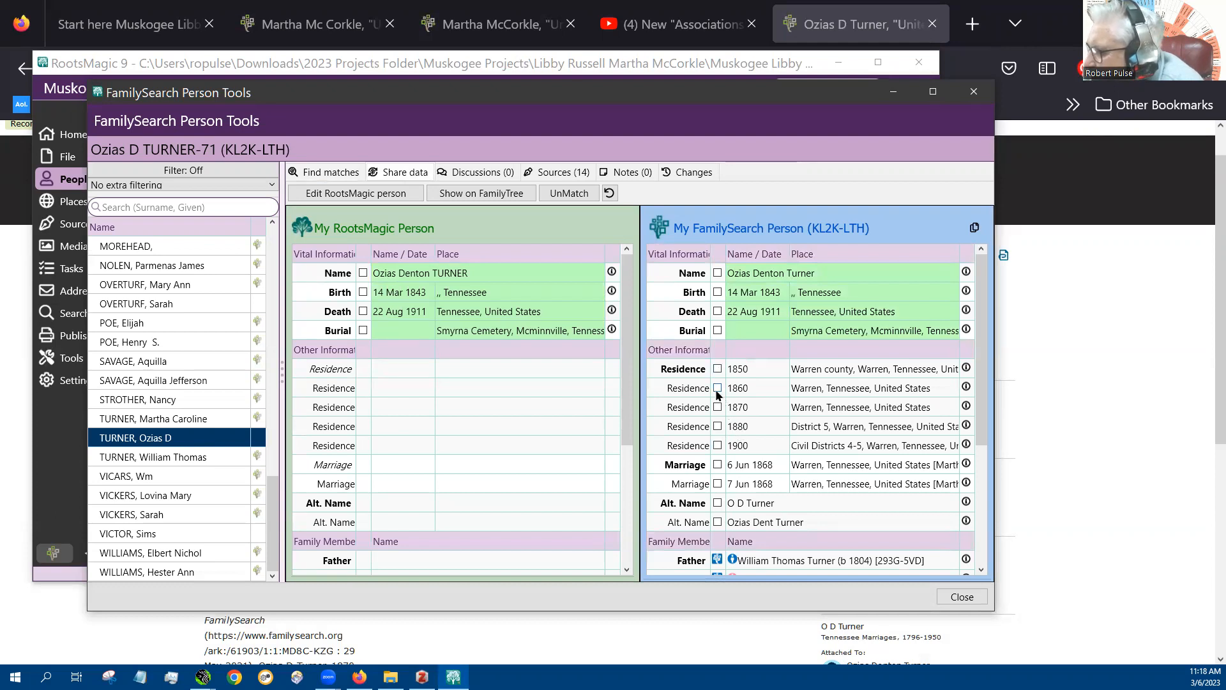
Add the 1860 residence and the spouse from FamilySearch to the RootsMagic person, and close FamilySearch Person Tools
{"action": "left_click", "coordinate": [717, 388]}
{"action": "left_click", "coordinate": [696, 509]}
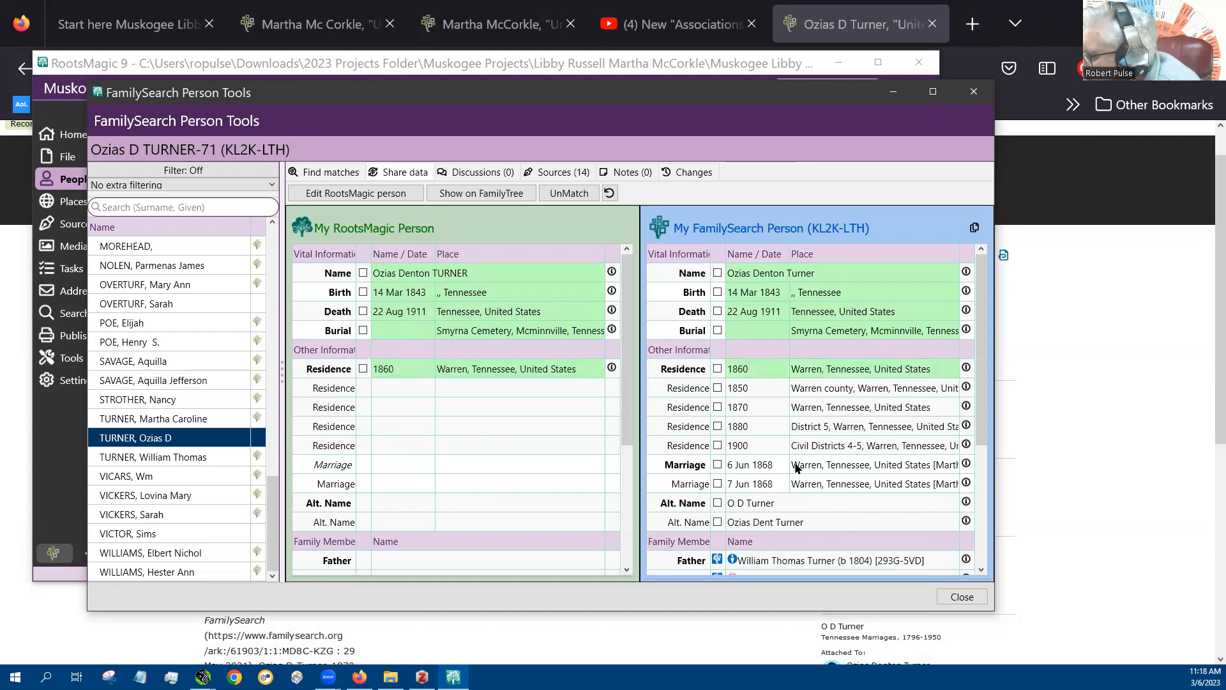
{"action": "left_click_drag", "start_coordinate": [985, 353], "coordinate": [991, 494]}
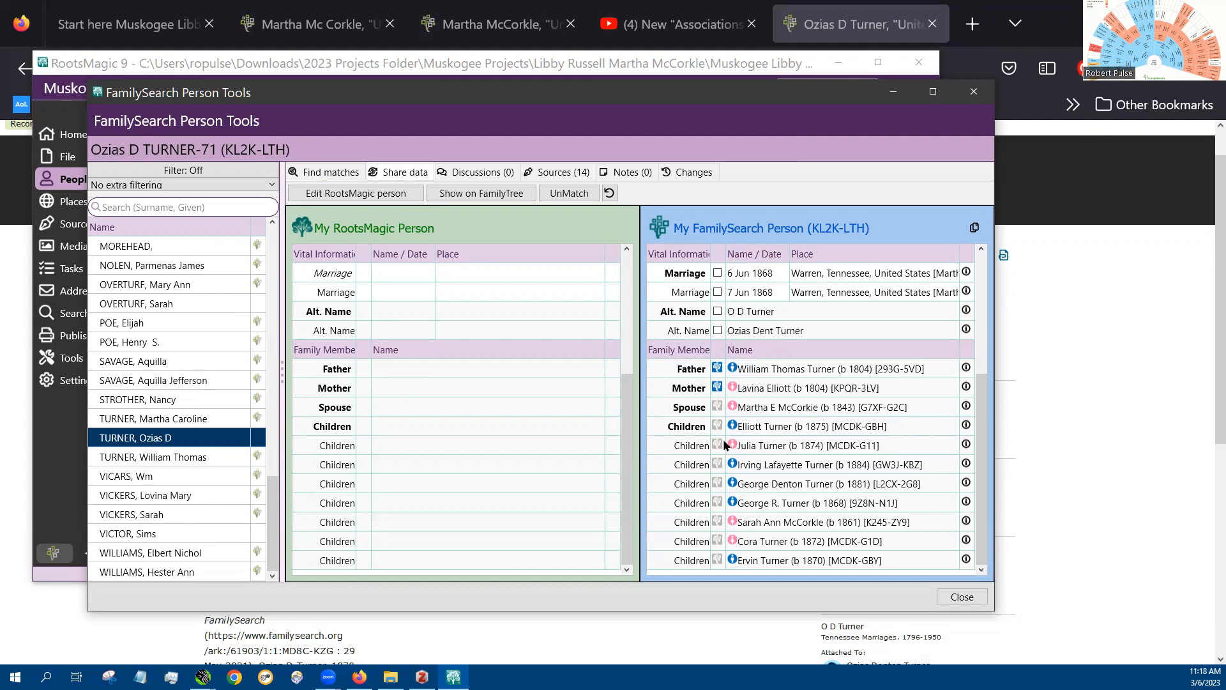
{"action": "left_click", "coordinate": [715, 406]}
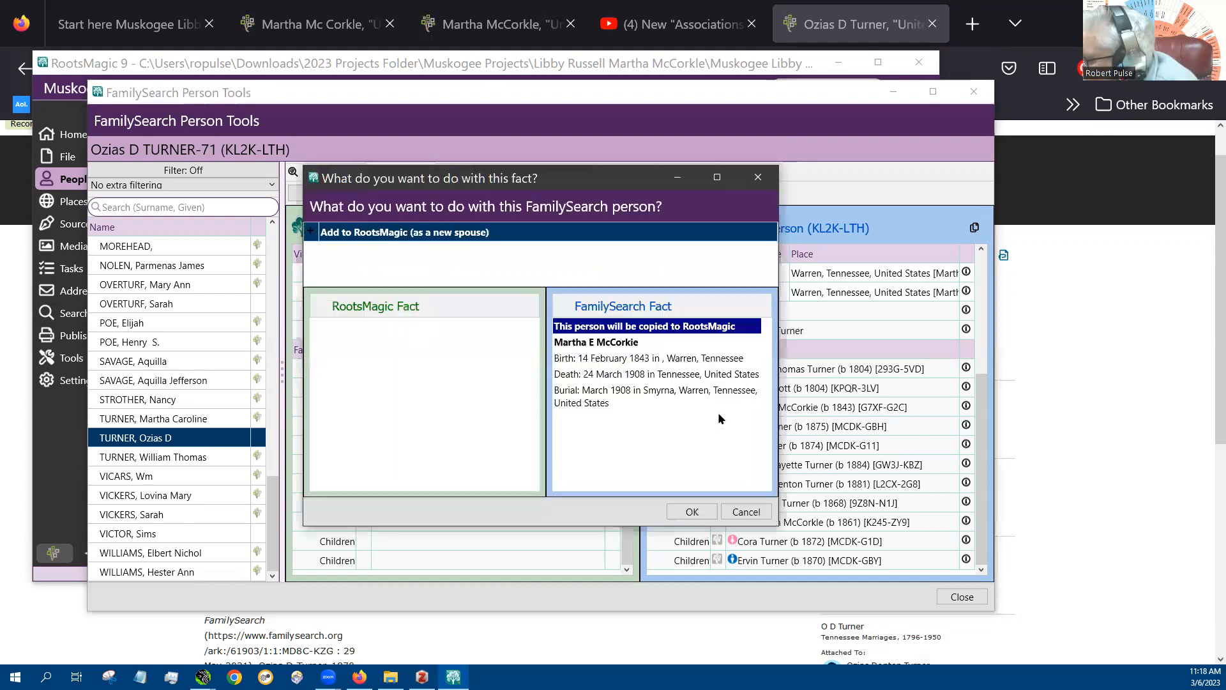
{"action": "left_click", "coordinate": [742, 511]}
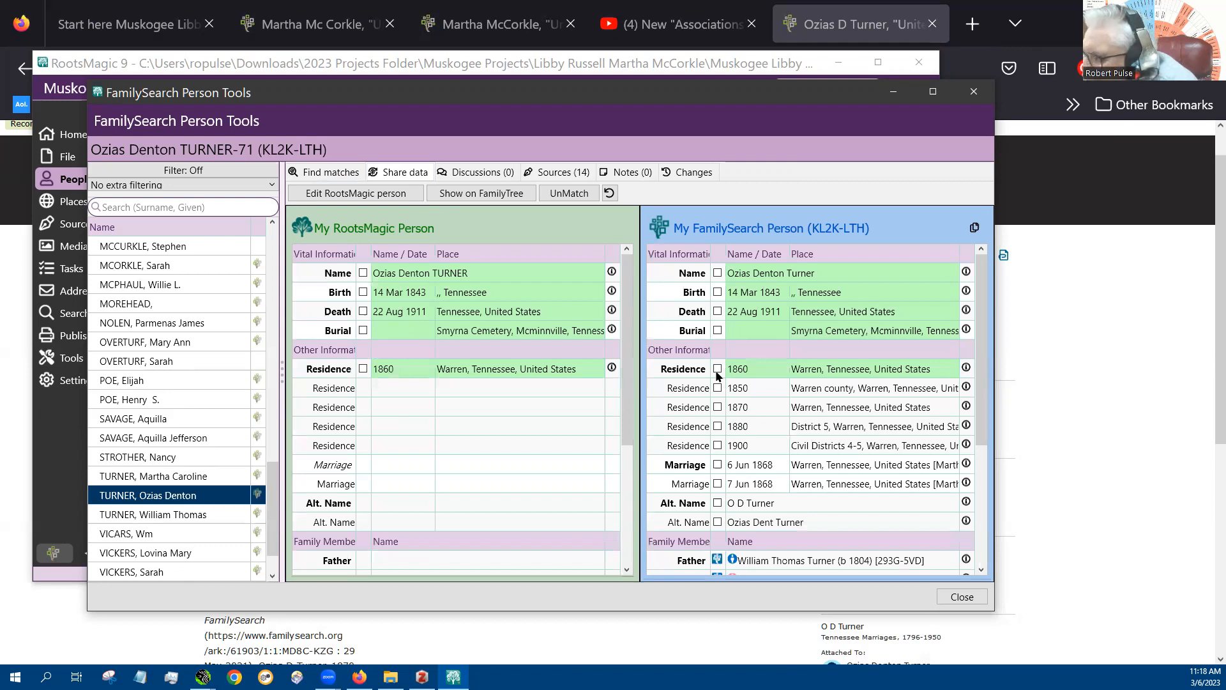
{"action": "left_click_drag", "start_coordinate": [627, 377], "coordinate": [629, 504]}
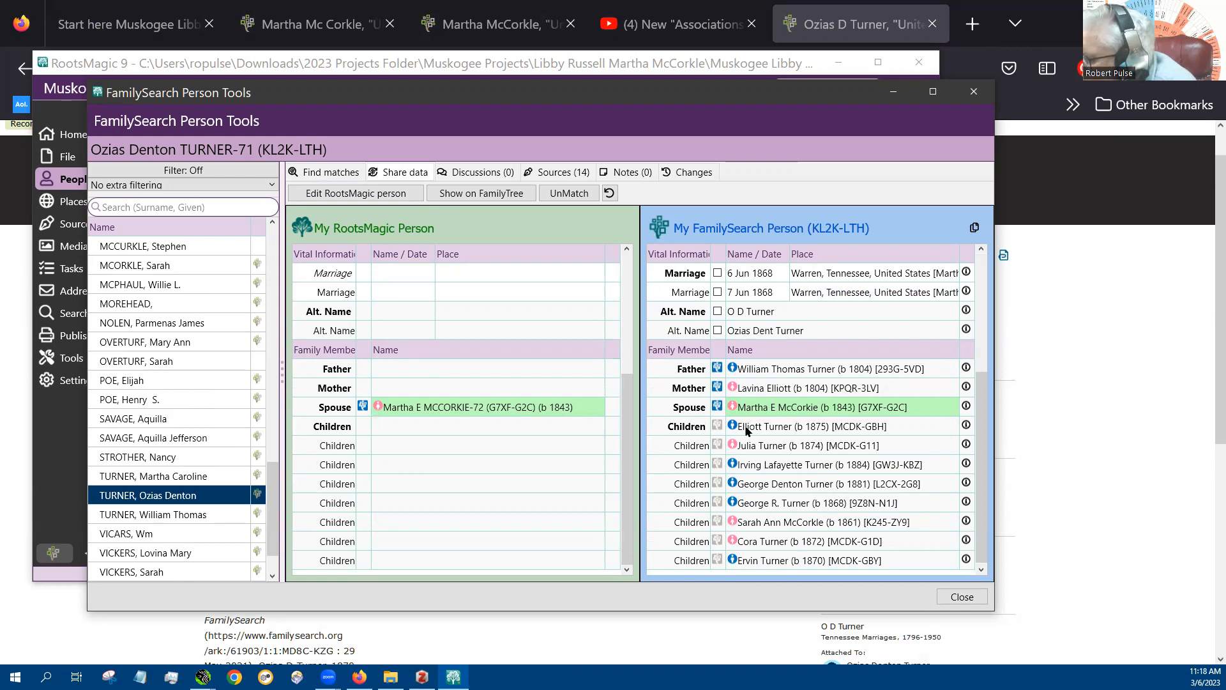
{"action": "left_click", "coordinate": [964, 597]}
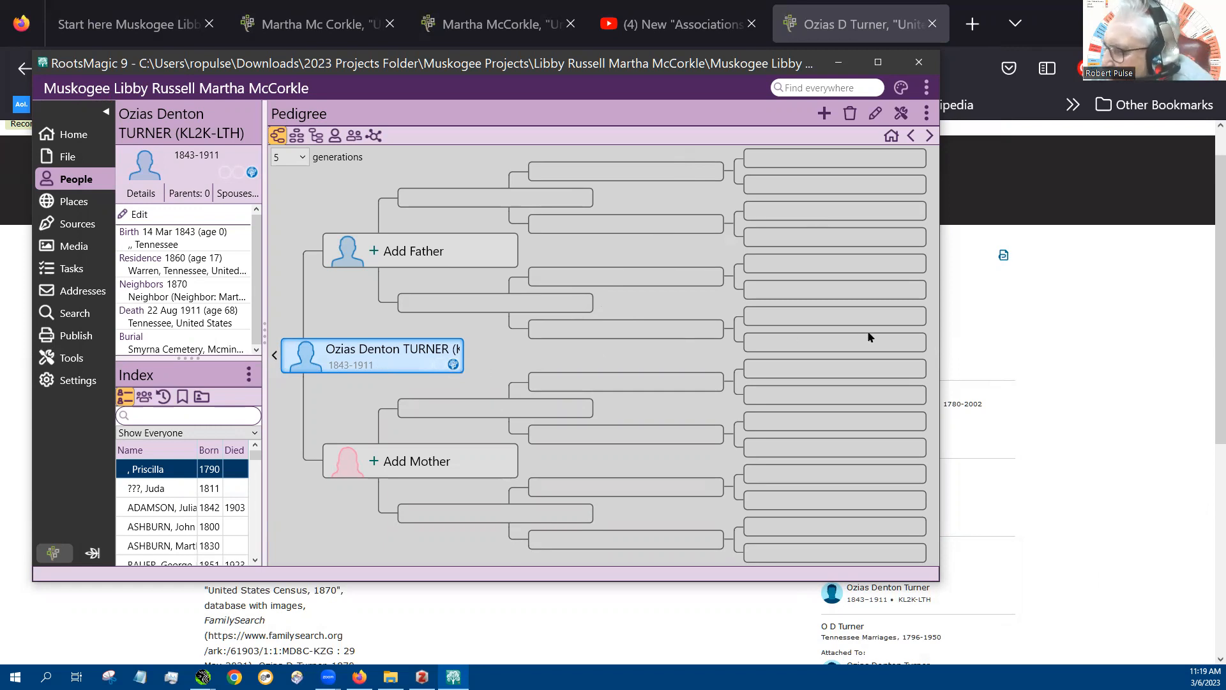
Open the neighbor's record for editing and set the 1870 Neighbor association's description to "Wife is related to hypothisis"
{"action": "double_click", "coordinate": [351, 360]}
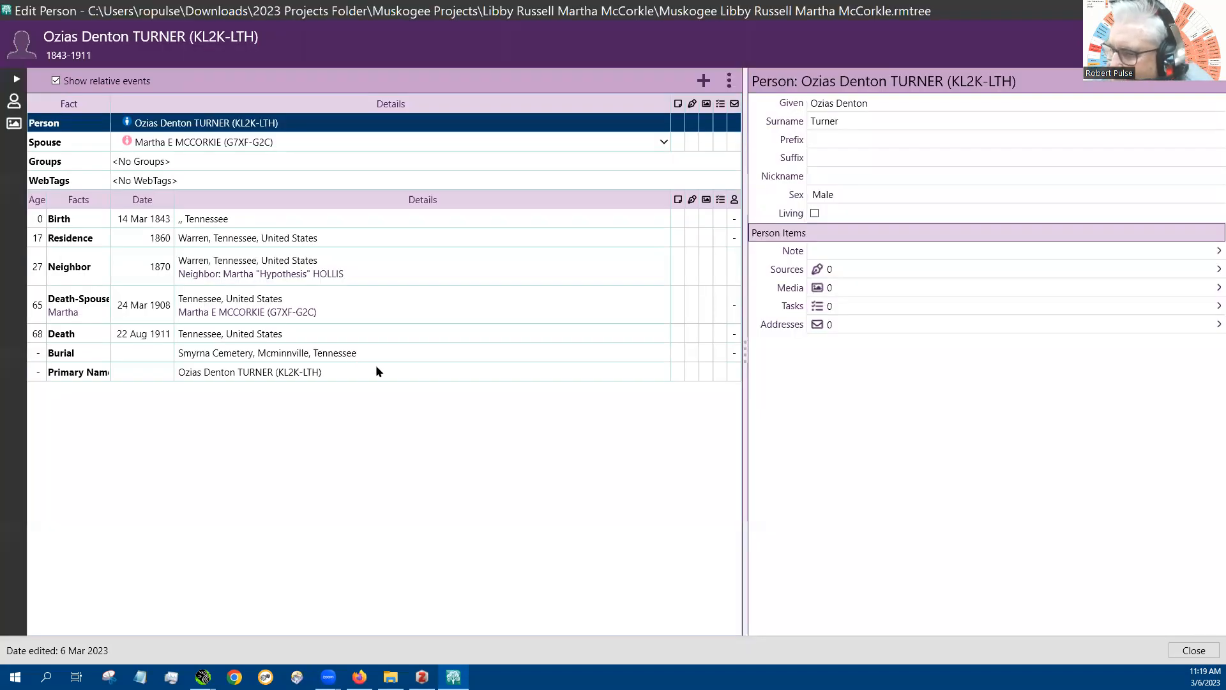
{"action": "left_click", "coordinate": [85, 269]}
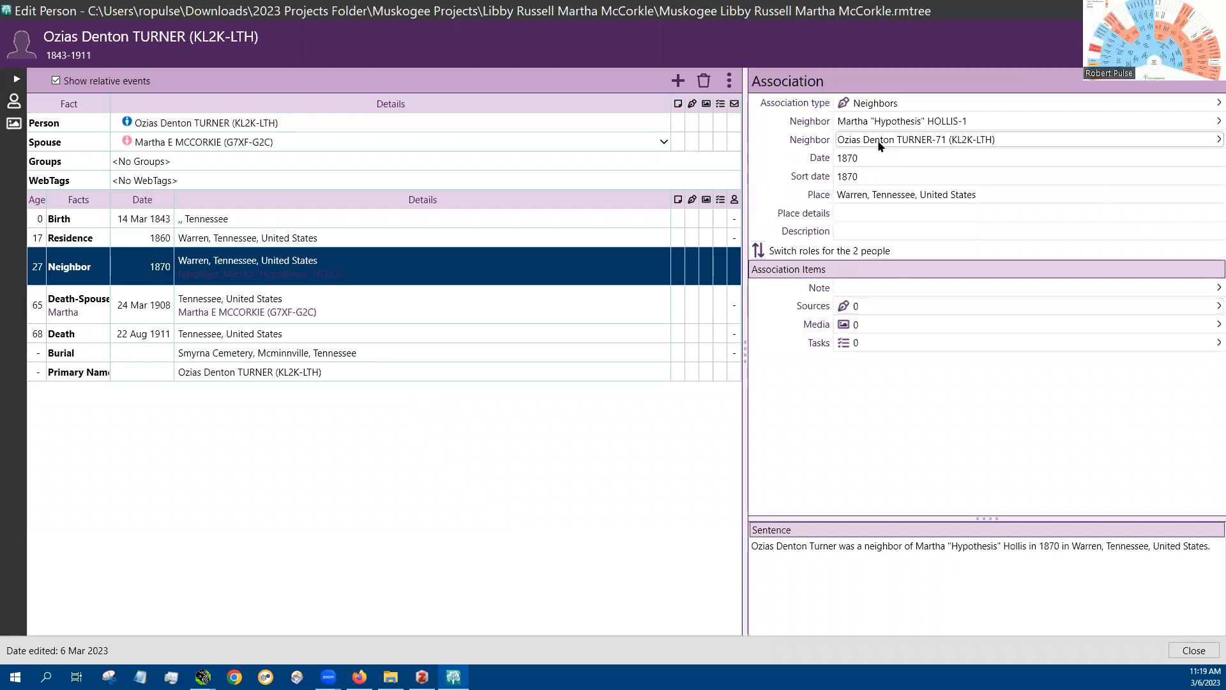
{"action": "left_click", "coordinate": [873, 230]}
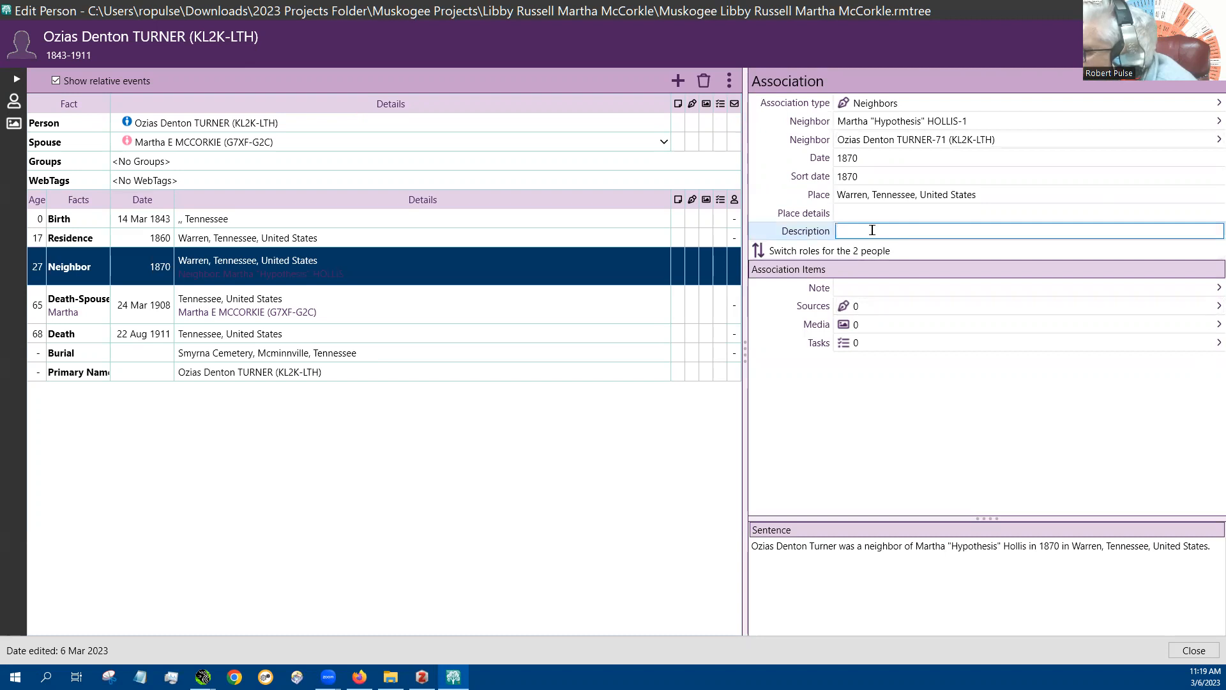
{"action": "type", "text": "Wife is related to hypothisis"}
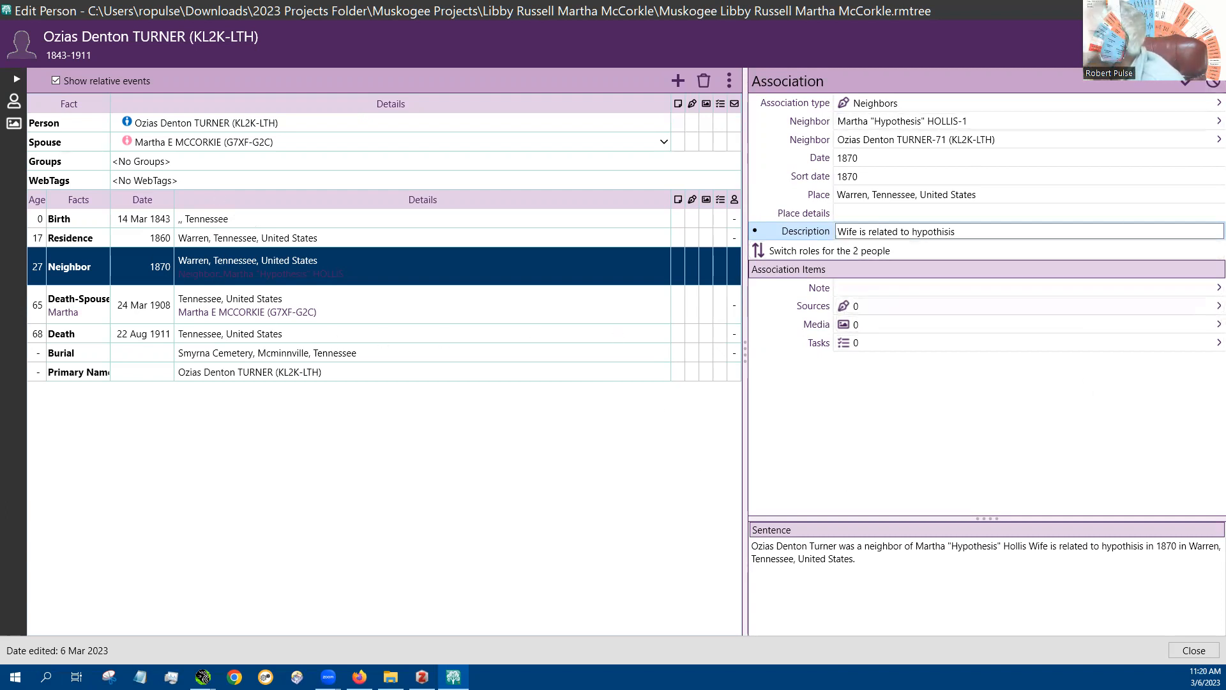
{"action": "left_click", "coordinate": [1206, 650]}
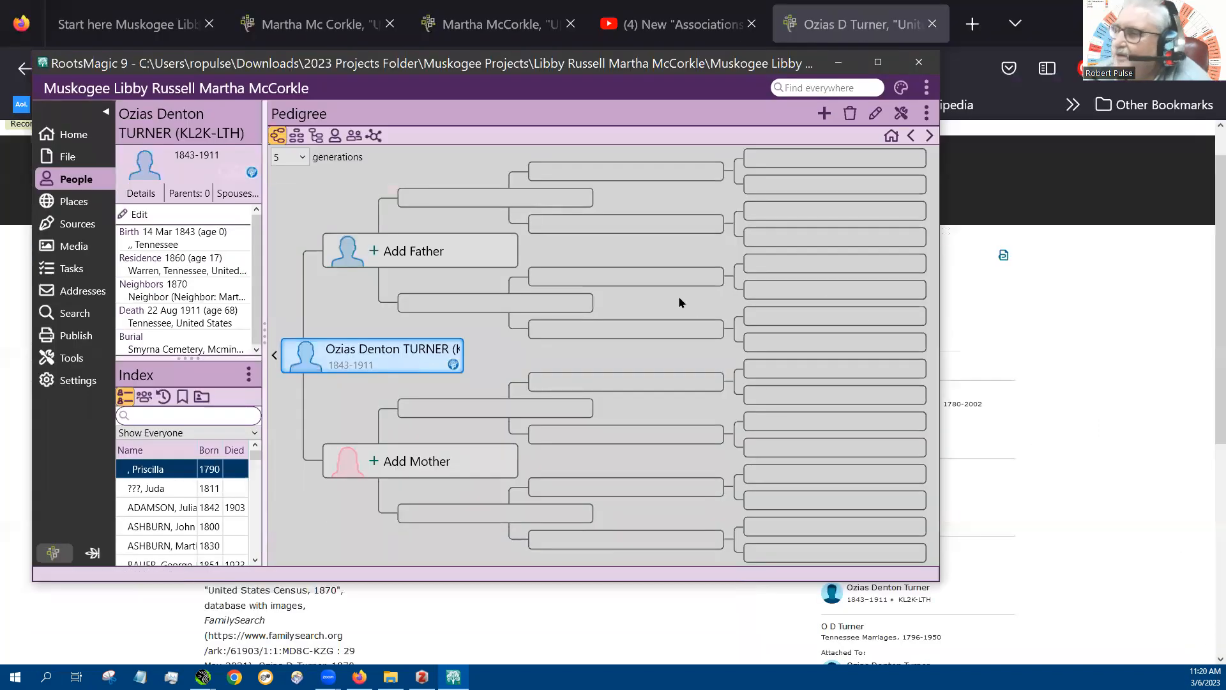
Review all associations in the Association View, and generate and review the relationship association list report with its current settings
{"action": "left_click", "coordinate": [371, 138]}
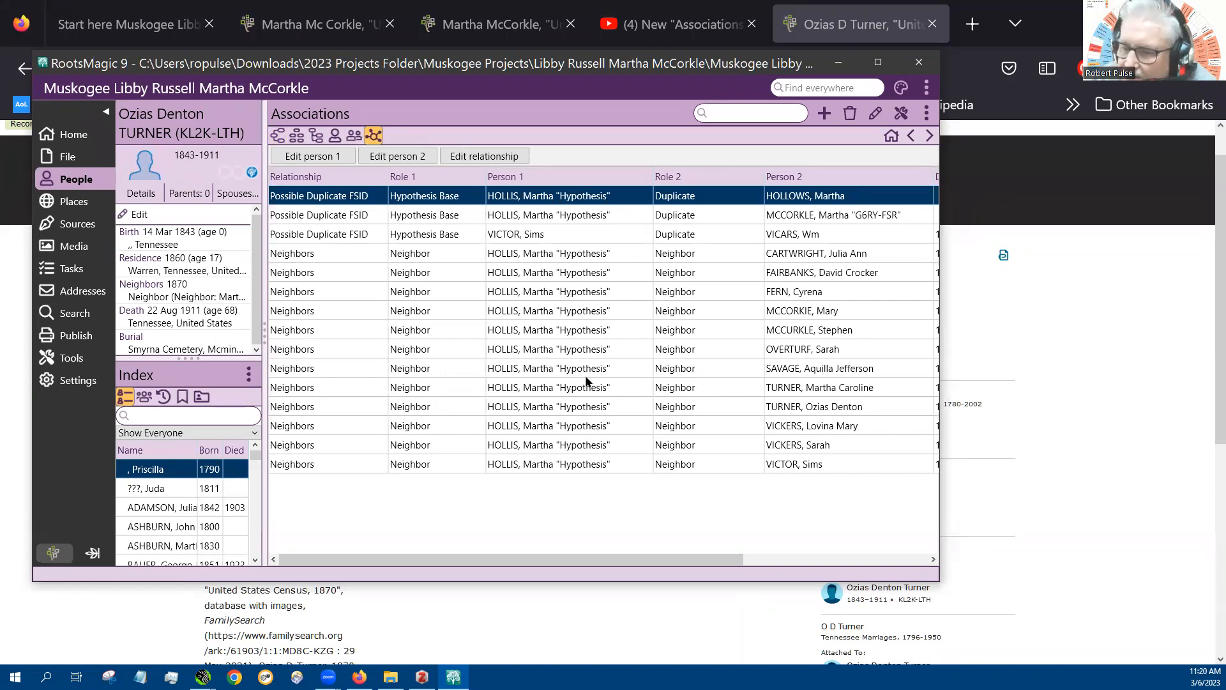
{"action": "left_click", "coordinate": [56, 336]}
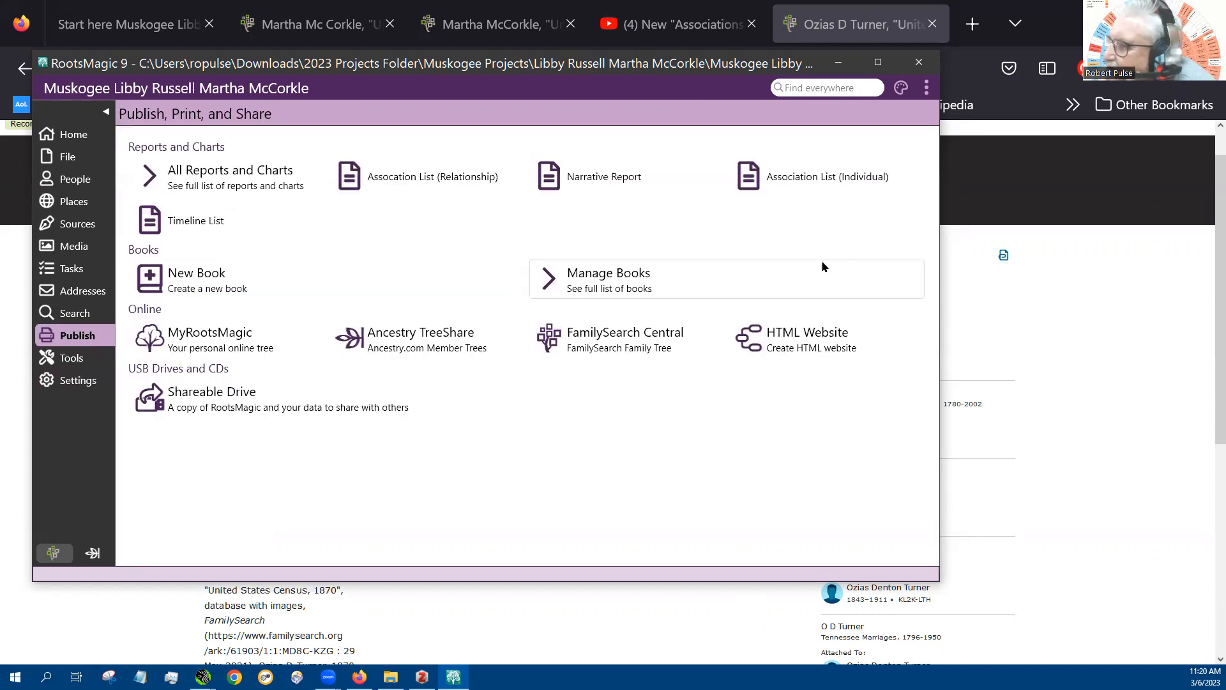
{"action": "left_click", "coordinate": [411, 182]}
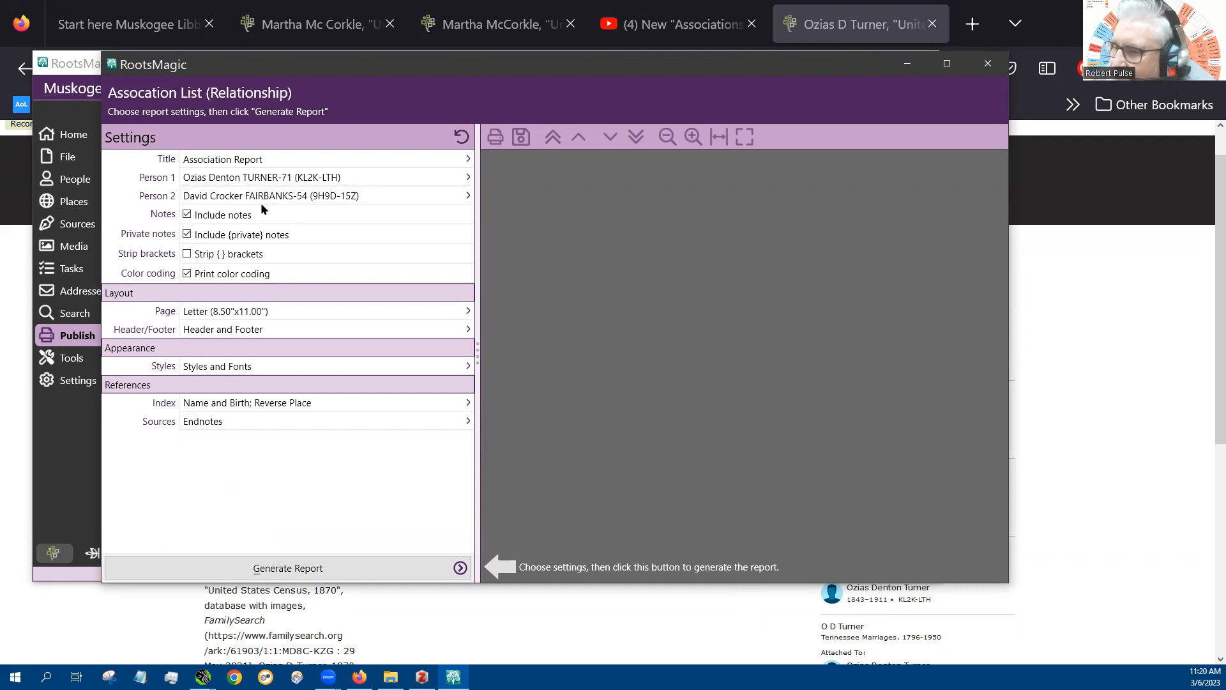
{"action": "left_click", "coordinate": [303, 568]}
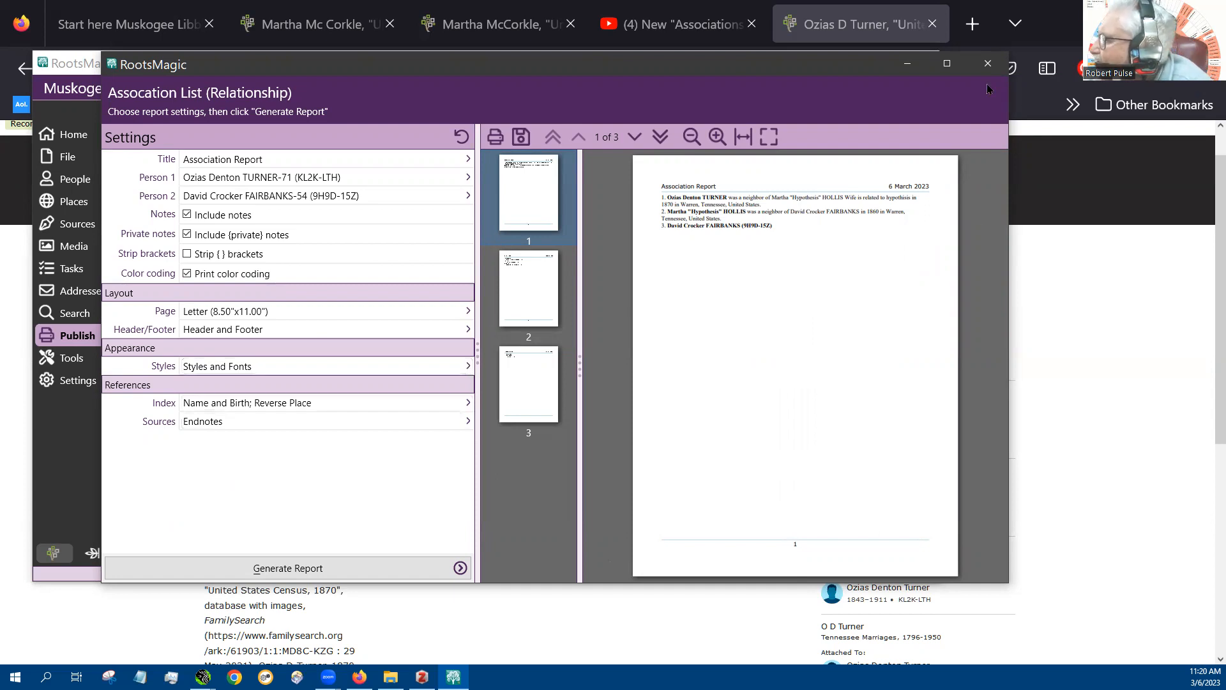
{"action": "left_click", "coordinate": [988, 63]}
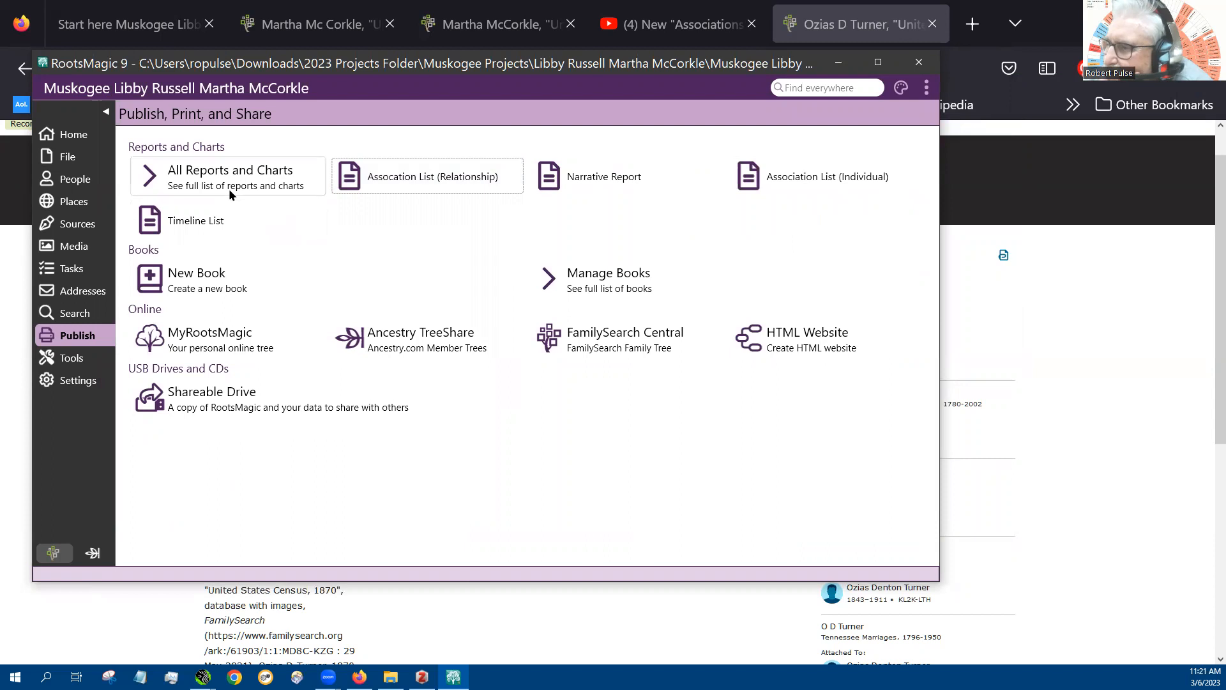
Generate the individual association list report for the neighbor, review its preview, and close the report
{"action": "left_click", "coordinate": [744, 182]}
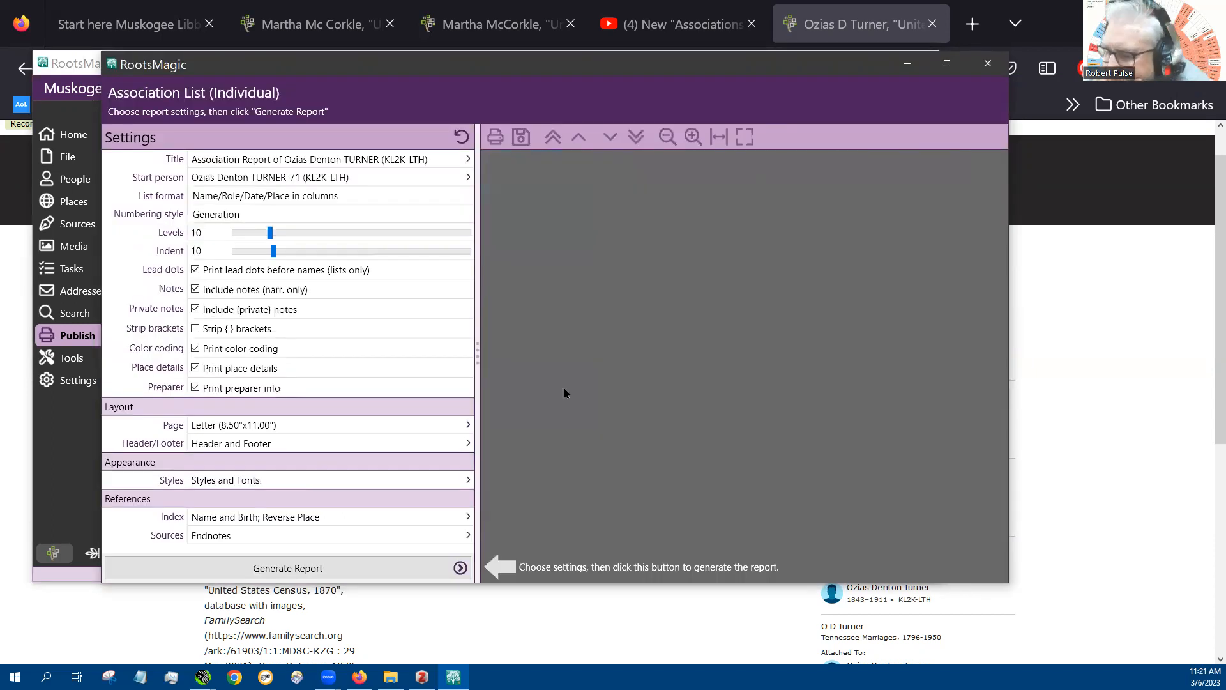
{"action": "left_click", "coordinate": [285, 576]}
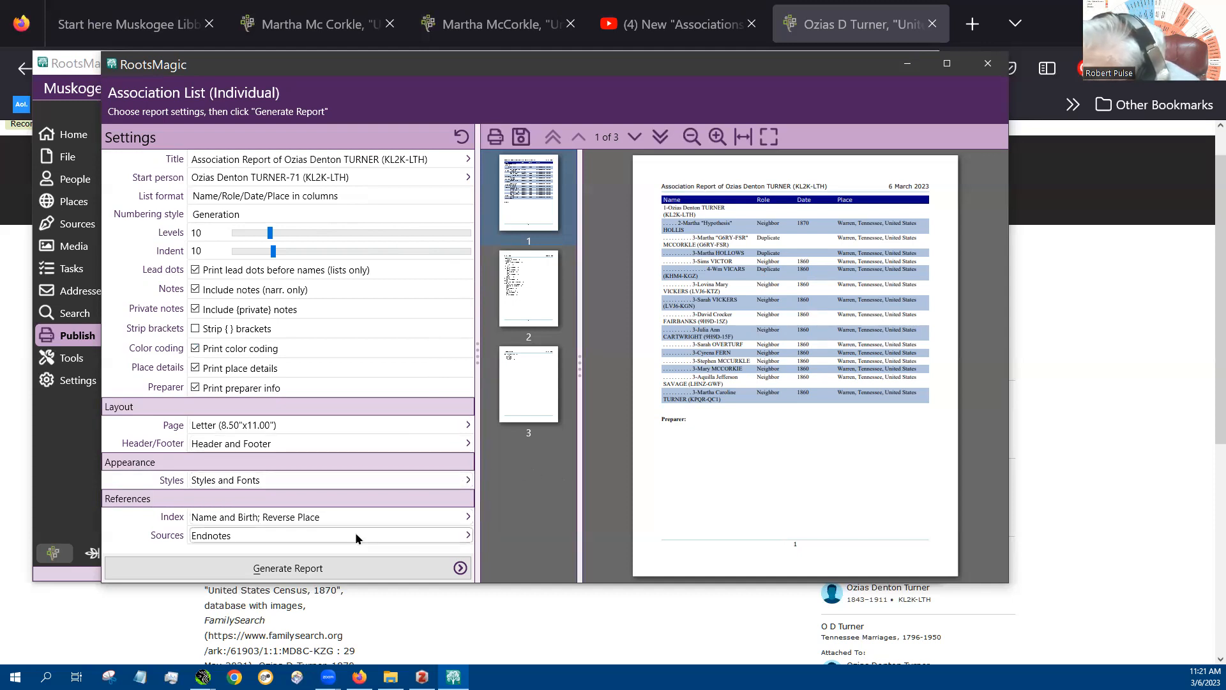
{"action": "left_click", "coordinate": [307, 574]}
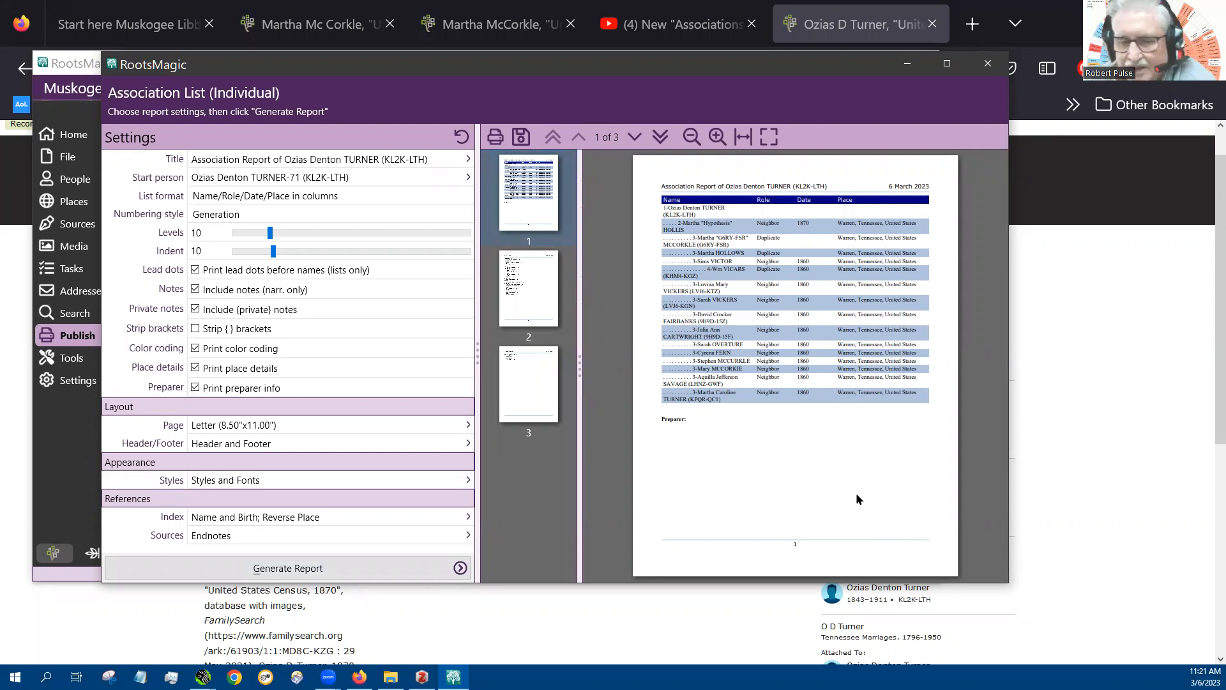
{"action": "left_click", "coordinate": [985, 67]}
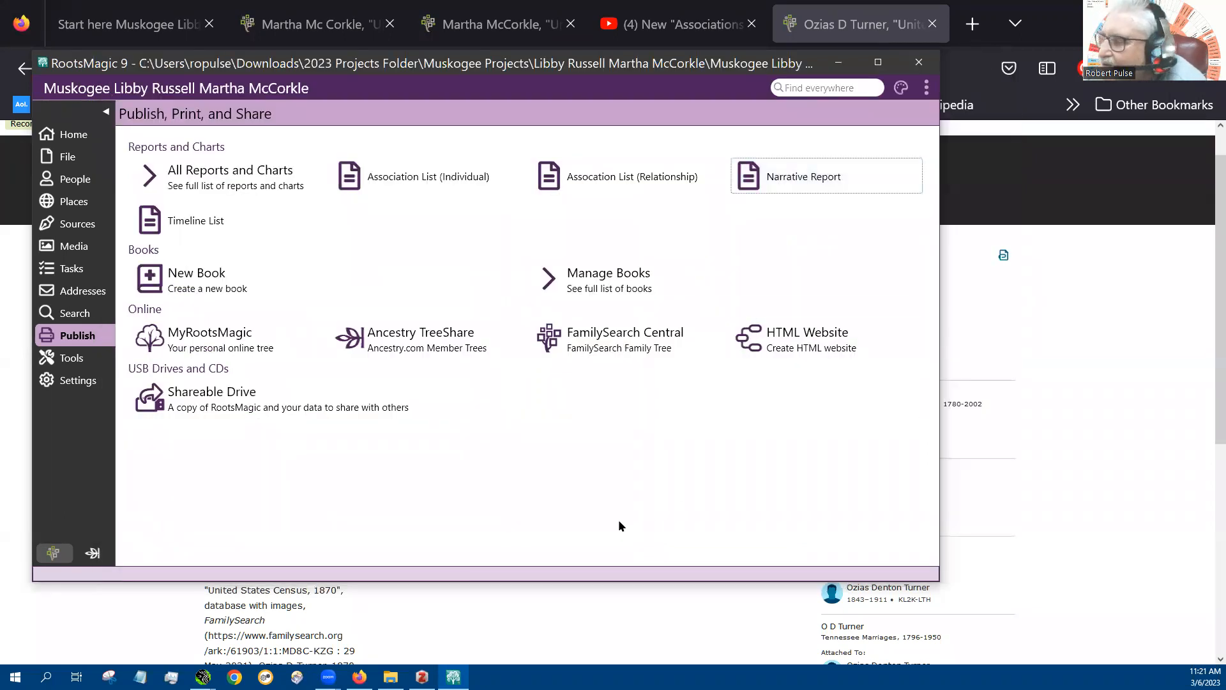